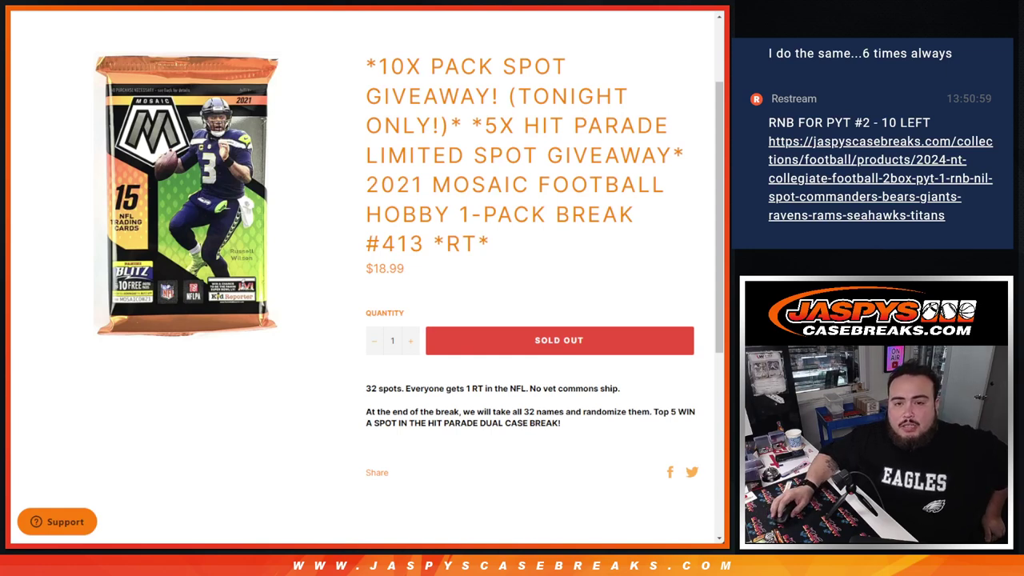
- Highlight the giveaway title phrases: 5X HIT PARADE, 2021 MOSAIC FOOTBALL, and 10X PACK SPOT GIVEAWAY
{"action": "left_click_drag", "start_coordinate": [472, 125], "coordinate": [692, 146]}
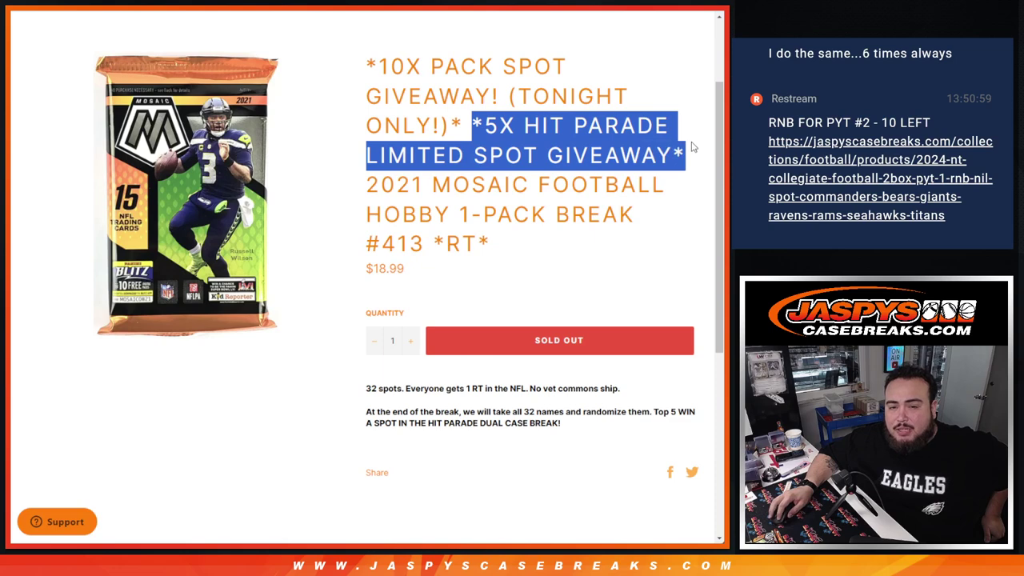
{"action": "left_click", "coordinate": [484, 180]}
{"action": "left_click_drag", "start_coordinate": [366, 184], "coordinate": [524, 244]}
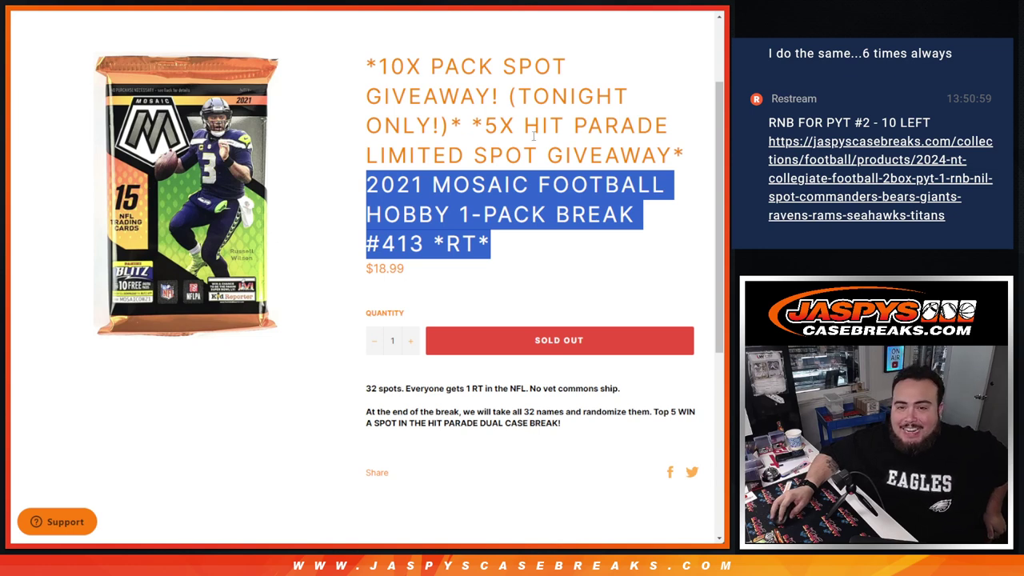
{"action": "left_click", "coordinate": [530, 215]}
{"action": "left_click_drag", "start_coordinate": [509, 95], "coordinate": [422, 126]}
{"action": "left_click_drag", "start_coordinate": [366, 66], "coordinate": [520, 96]}
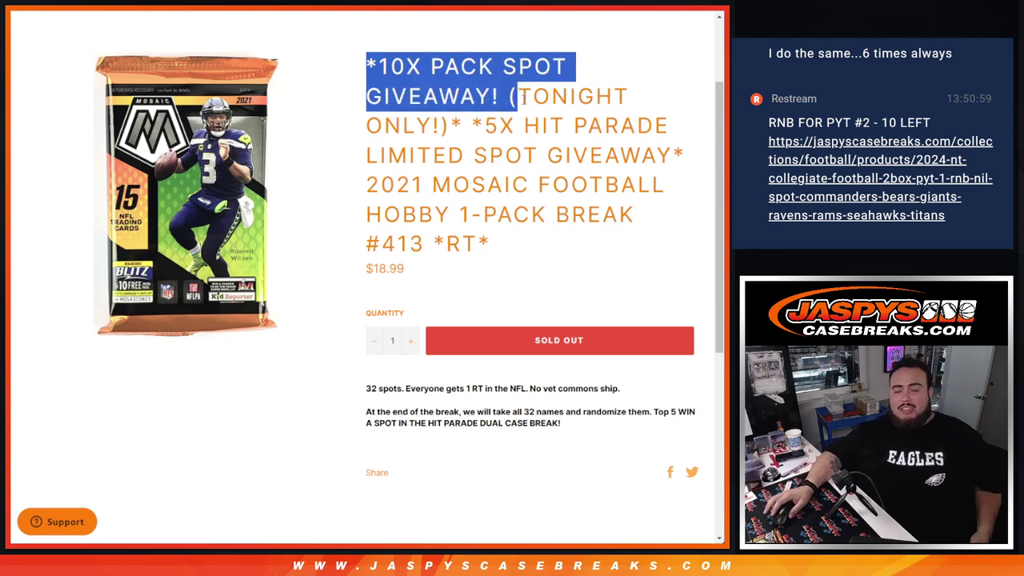
- Replace the List Randomizer's contents with the pasted buyer names
{"action": "key", "text": "ctrl+Tab"}
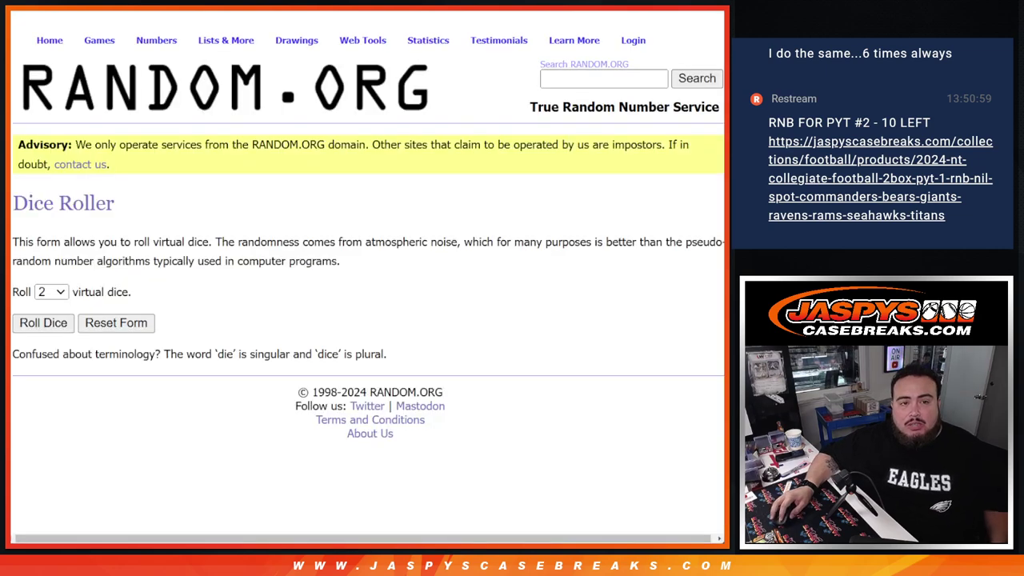
{"action": "key", "text": "ctrl+Tab"}
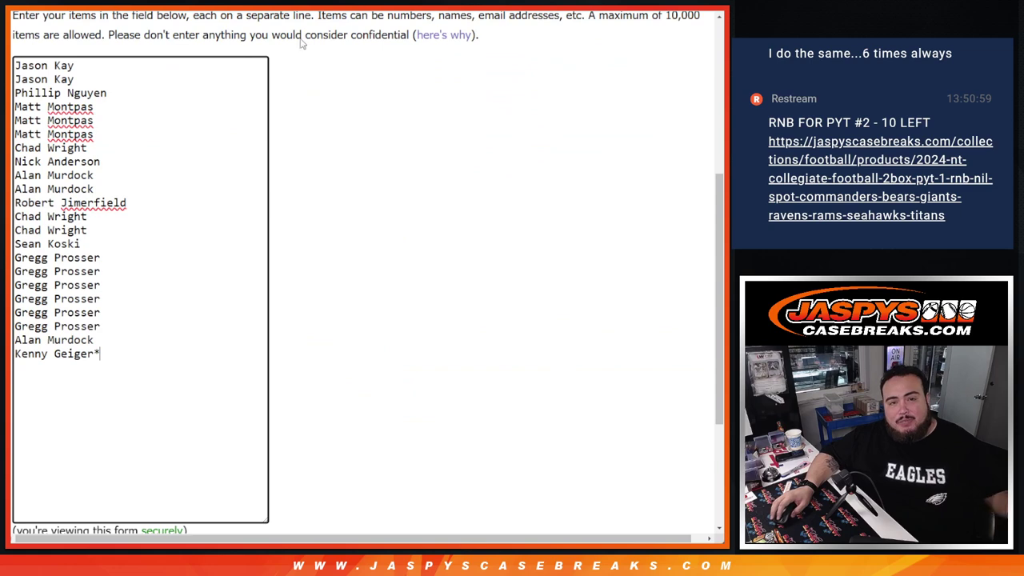
{"action": "key", "text": "ctrl+a"}
{"action": "type", "text": "ARIZONA CARDINALS ATLANTA FALCONS BALTIMORE RAVENS BUFFALO BILLS CAROLINA PANTHERS CHICAGO BEARS CINCINNATI BENGALS CLEVELAND BROWNS DALLAS COWBOYS DENVER BRONCOS DETROIT LIONS GREEN BAY PACKERS HOUSTON TEXANS INDIANAPOLIS COLTS JACKSONVILLE JAGUARS KANSAS CITY CHIEFS LAS VEGAS RAIDERS LOS ANGELES CHARGERS LOS ANGELES RAMS MIAMI DOLPHINS MINNESOTA VIKINGS NEW ENGLAND PATRIOTS NEW ORLEANS SAINTS NEW YORK GIANTS NEW YORK JETS PHILADELPHIA EAGLES PITTSBURGH STEELERS SAN FRANCISCO 49ERS SEATTLE SEAHAWKS TAMPA BAY BUCCANEERS TENNESSEE TITANS WASHINGTON COMMANDERS"}
- Highlight 5X HIT PARADE in the giveaway product title
{"action": "key", "text": "ctrl+Tab"}
{"action": "key", "text": "ctrl+Tab"}
{"action": "key", "text": "ctrl+Tab"}
{"action": "key", "text": "ctrl+Tab"}
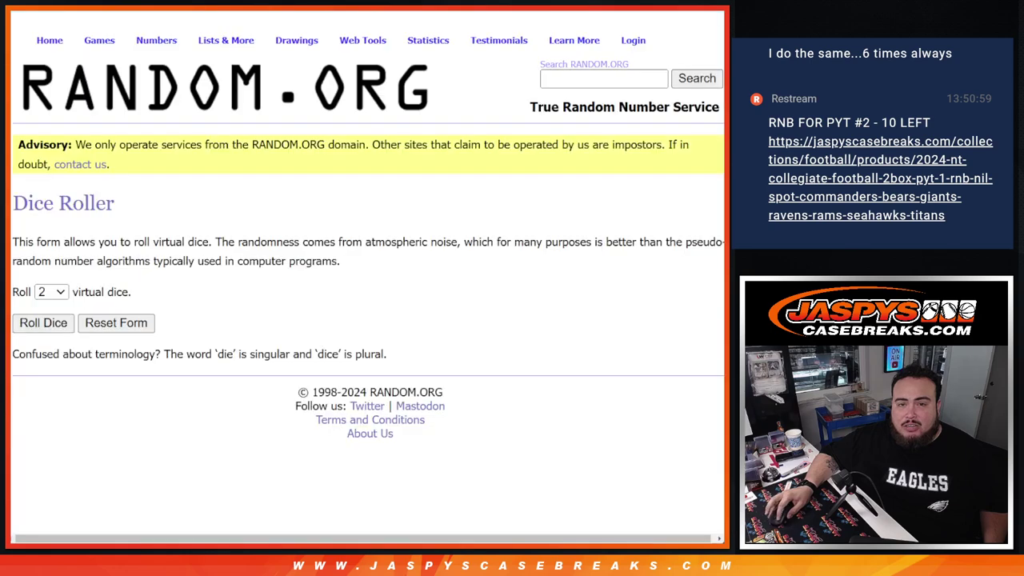
{"action": "key", "text": "ctrl+Tab"}
{"action": "key", "text": "ctrl+Tab"}
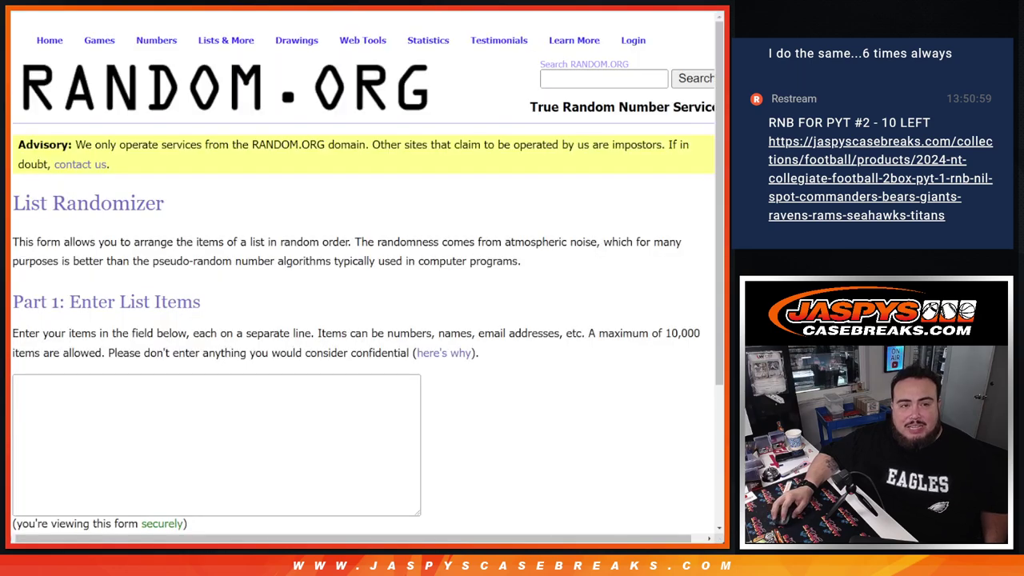
{"action": "key", "text": "ctrl+Tab"}
{"action": "left_click_drag", "start_coordinate": [483, 125], "coordinate": [668, 125]}
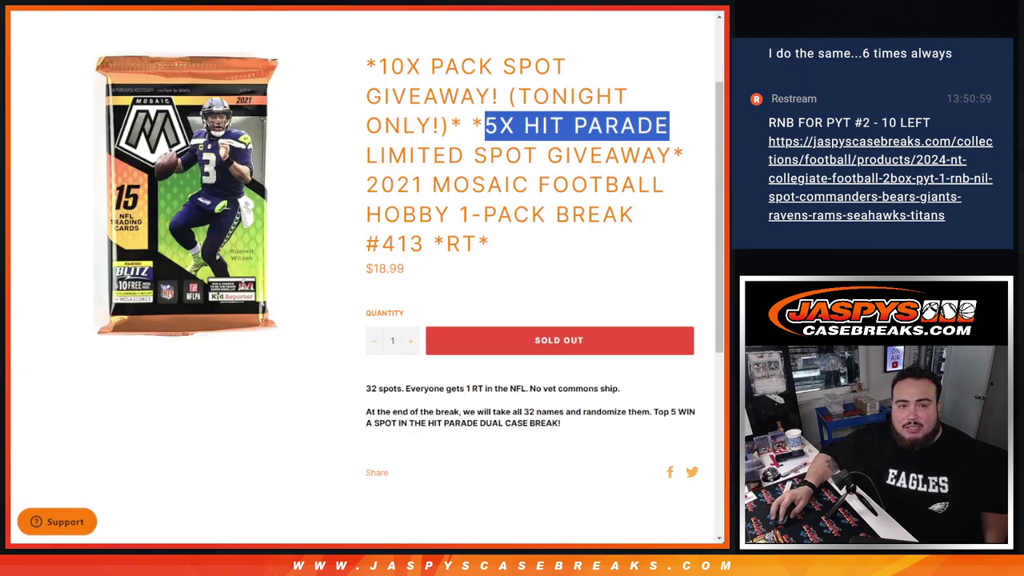
- Roll two dice, then shuffle the buyer names three times
{"action": "key", "text": "ctrl+Tab"}
{"action": "left_click", "coordinate": [40, 324]}
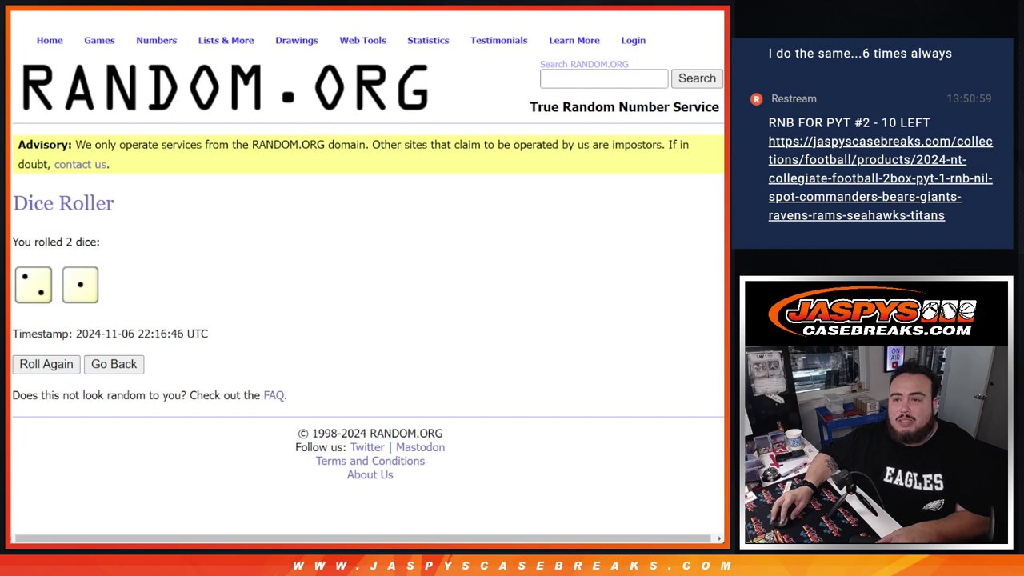
{"action": "key", "text": "ctrl+Tab"}
{"action": "scroll", "coordinate": [366, 194], "scroll_direction": "down", "scroll_amount": 3}
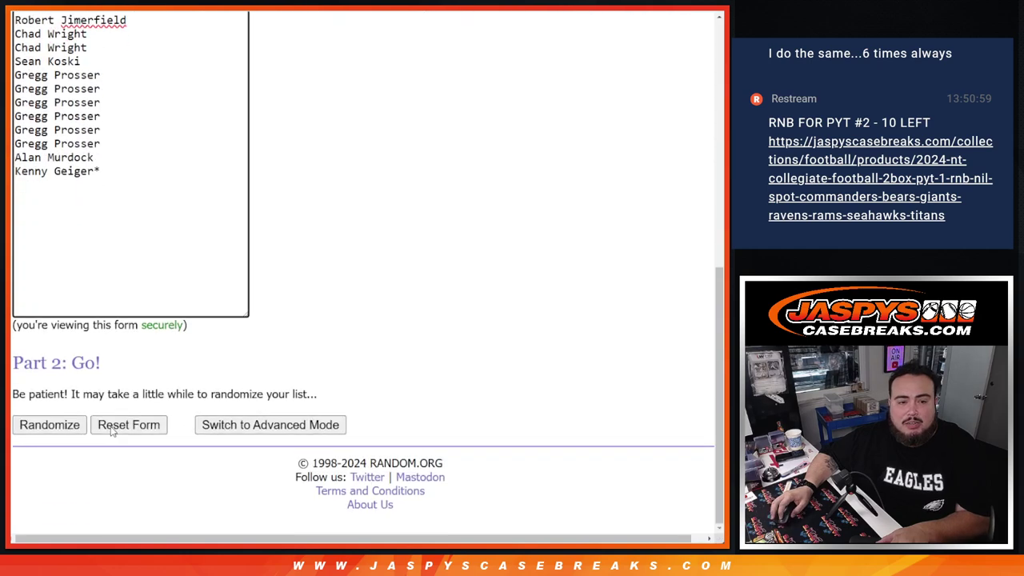
{"action": "left_click", "coordinate": [40, 430]}
{"action": "left_click", "coordinate": [36, 424]}
{"action": "left_click", "coordinate": [37, 425]}
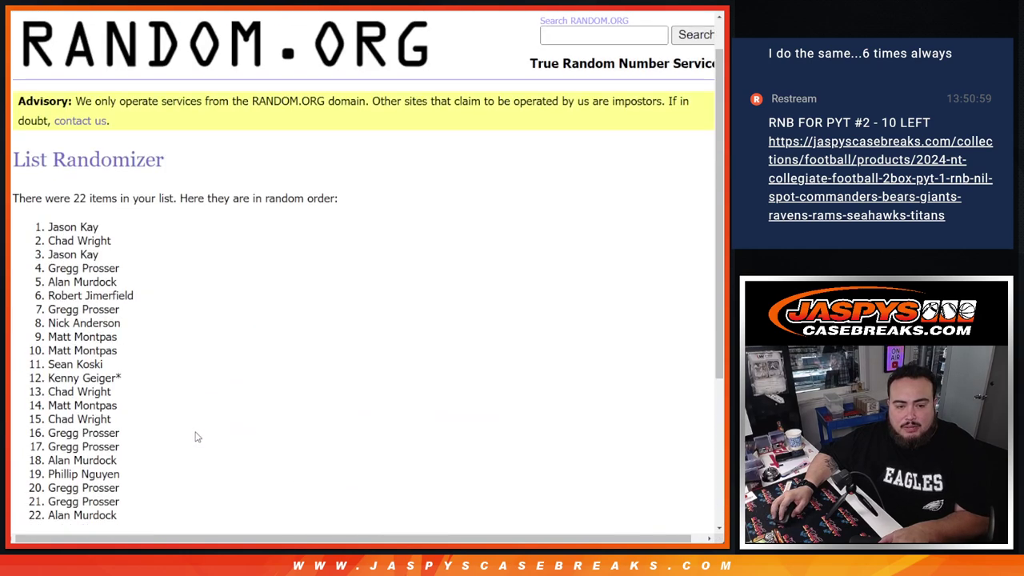
- Select the top names of the shuffled result
{"action": "scroll", "coordinate": [198, 437], "scroll_direction": "down", "scroll_amount": 3}
{"action": "left_click_drag", "start_coordinate": [169, 391], "coordinate": [205, 392]}
{"action": "scroll", "coordinate": [258, 394], "scroll_direction": "up", "scroll_amount": 4}
{"action": "left_click_drag", "start_coordinate": [32, 269], "coordinate": [149, 391]}
{"action": "key", "text": "ctrl+c"}
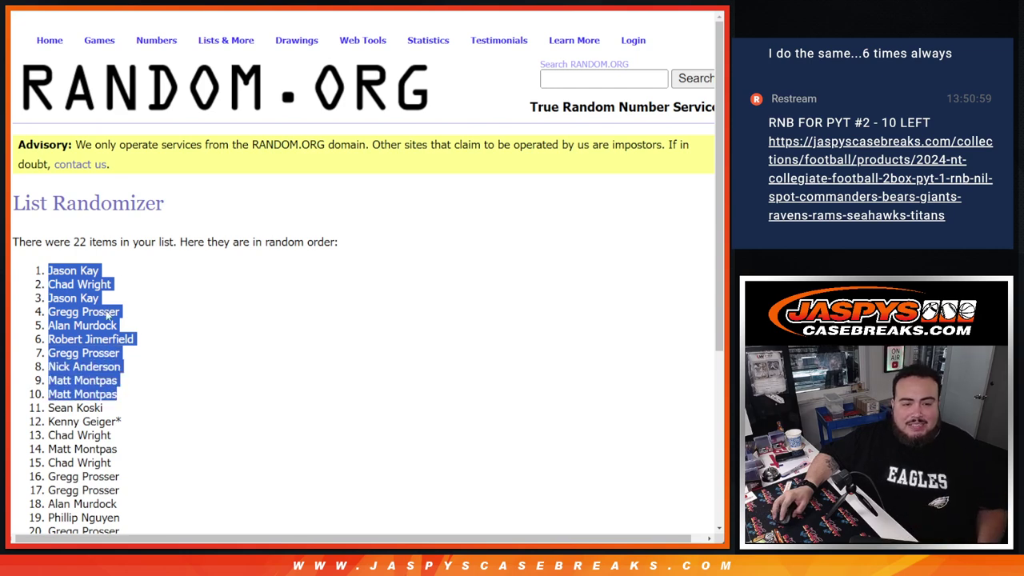
{"action": "scroll", "coordinate": [240, 312], "scroll_direction": "down", "scroll_amount": 3}
- Return to the original form and paste the ten shuffled names below the list
{"action": "scroll", "coordinate": [274, 293], "scroll_direction": "up", "scroll_amount": 2}
{"action": "key", "text": "alt+Left"}
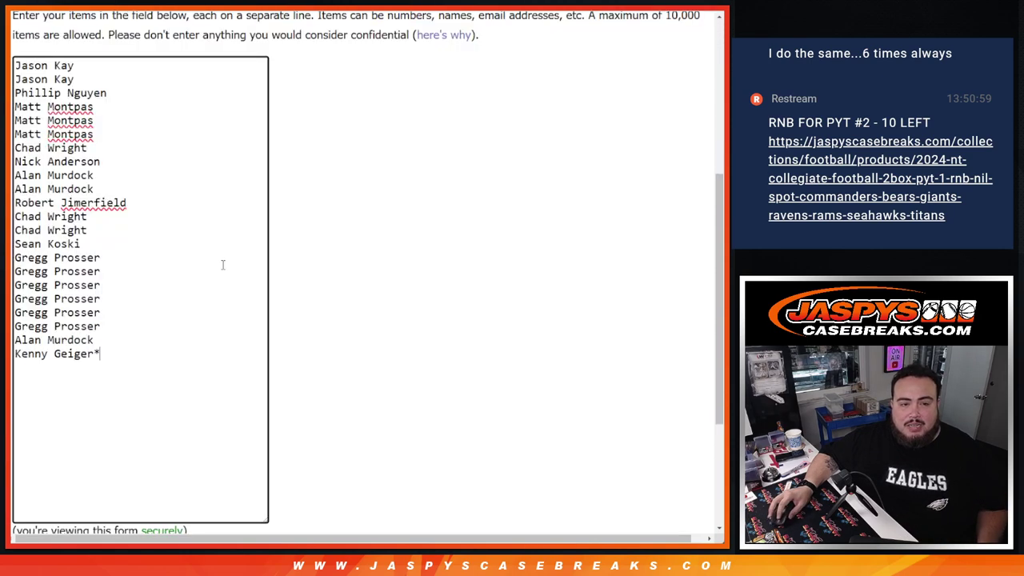
{"action": "key", "text": "ctrl+v"}
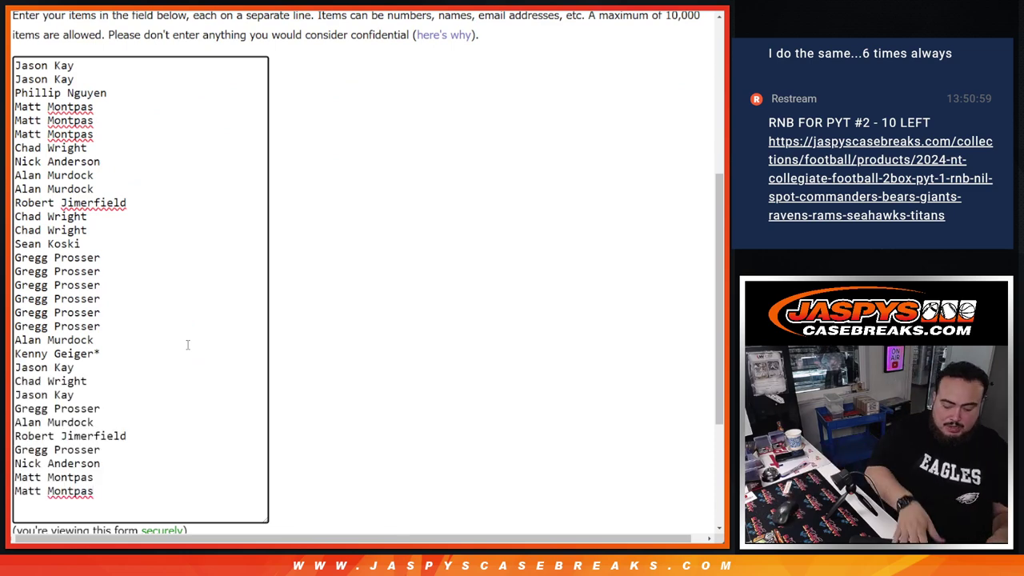
{"action": "type", "text": "++"}
- Append a '+' to each of the ten added names, then select the whole list
{"action": "key", "text": "Up"}
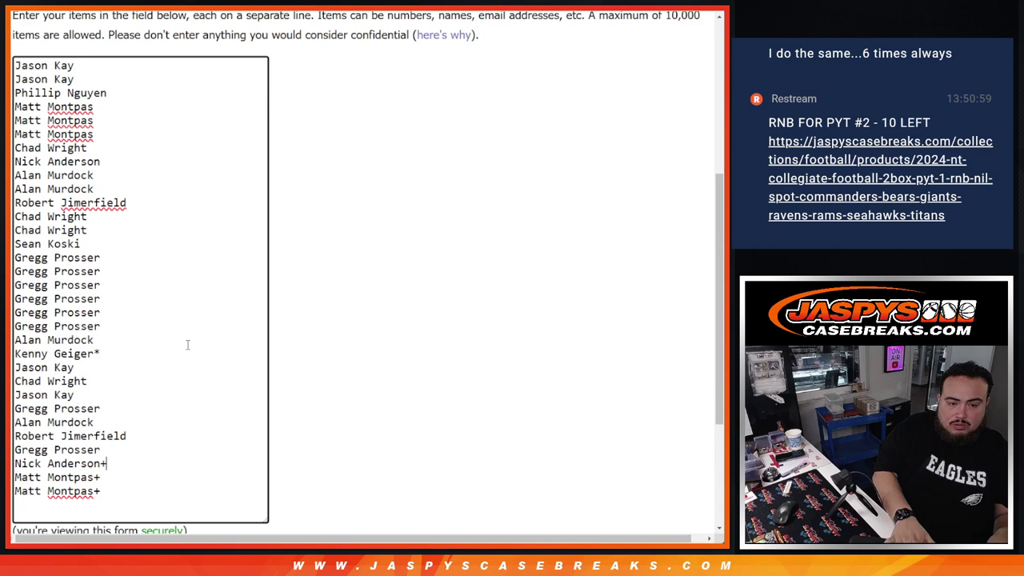
{"action": "type", "text": "+"}
{"action": "key", "text": "Up"}
{"action": "type", "text": "+"}
{"action": "key", "text": "Up"}
{"action": "key", "text": "End"}
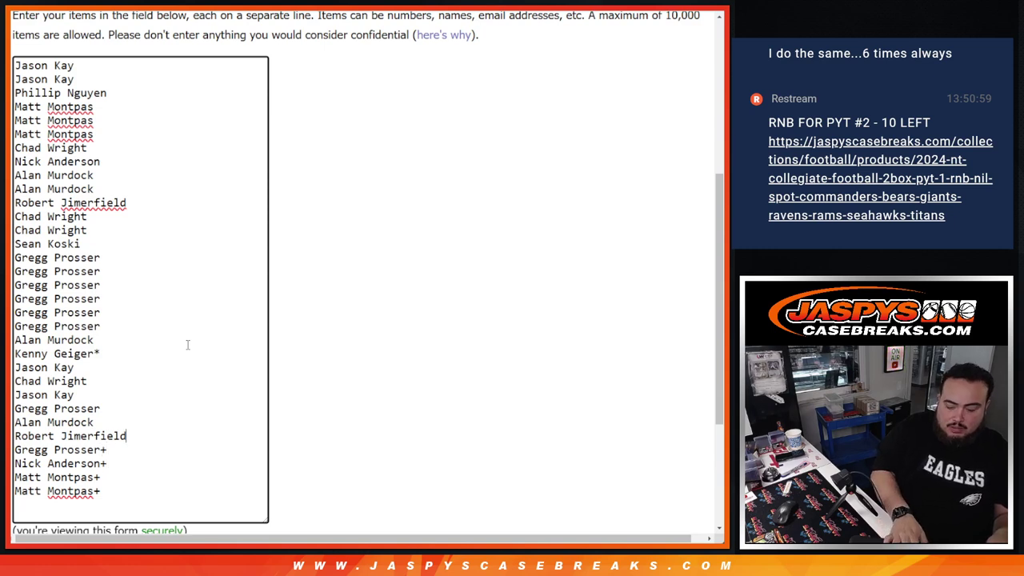
{"action": "type", "text": "+"}
{"action": "key", "text": "Up"}
{"action": "type", "text": "+"}
{"action": "key", "text": "Up"}
{"action": "type", "text": "+"}
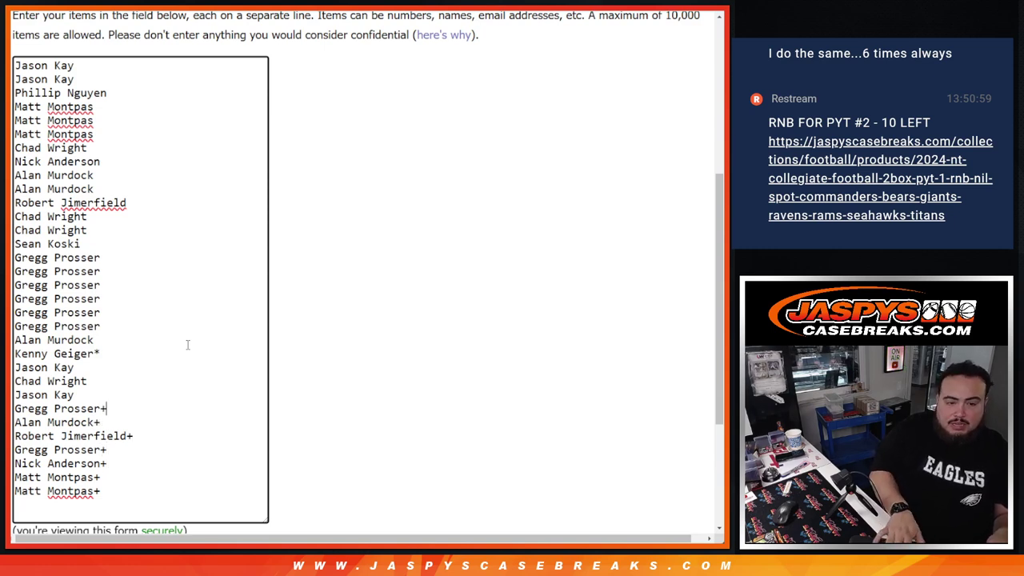
{"action": "key", "text": "Up"}
{"action": "type", "text": "+"}
{"action": "key", "text": "Up"}
{"action": "key", "text": "End"}
{"action": "type", "text": "+"}
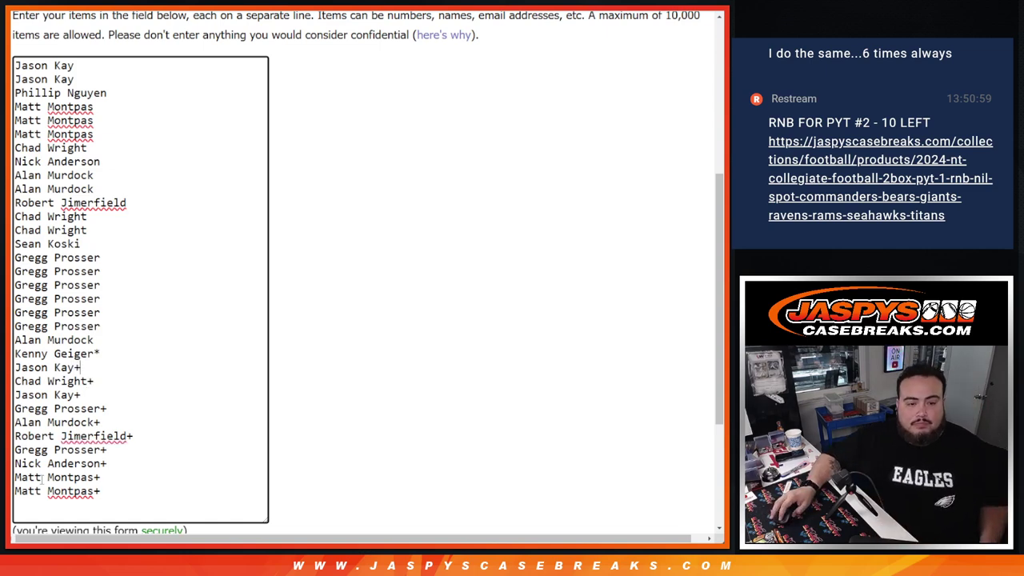
{"action": "left_click_drag", "start_coordinate": [101, 491], "coordinate": [14, 66]}
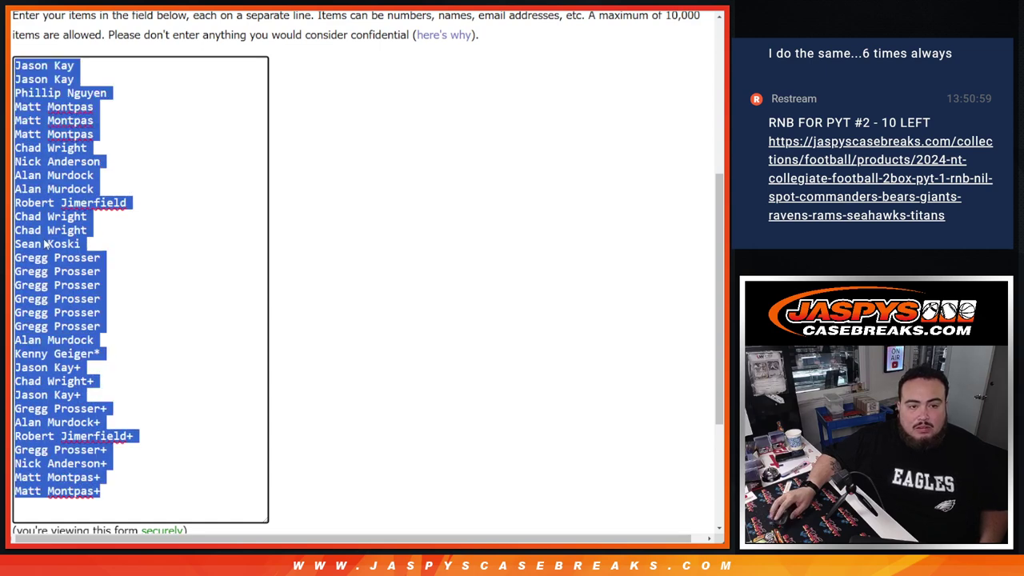
- Reload the randomizer, paste the 32-name list back in, and enlarge the list box
{"action": "key", "text": "F5"}
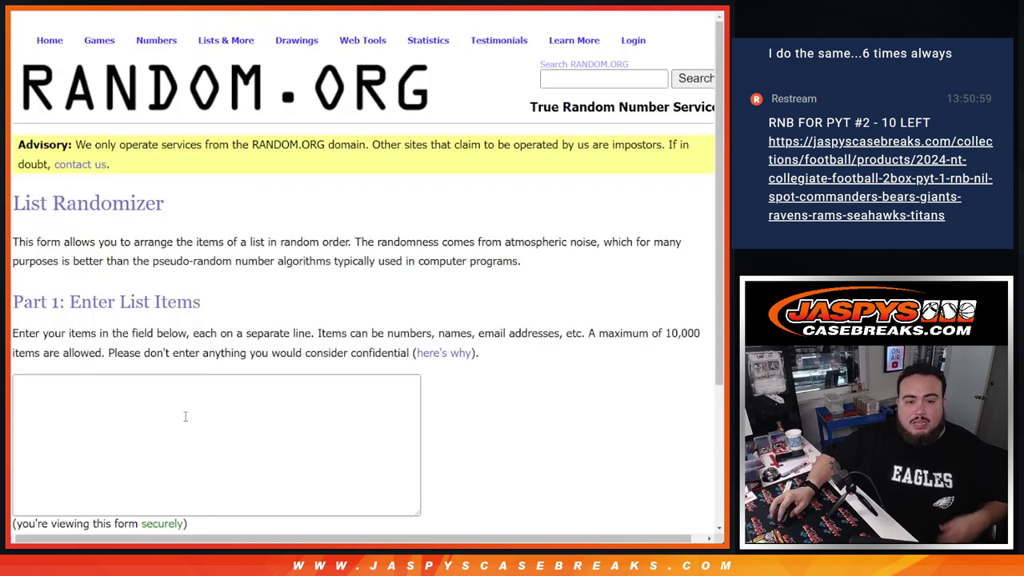
{"action": "left_click", "coordinate": [185, 416]}
{"action": "scroll", "coordinate": [449, 315], "scroll_direction": "down", "scroll_amount": 3}
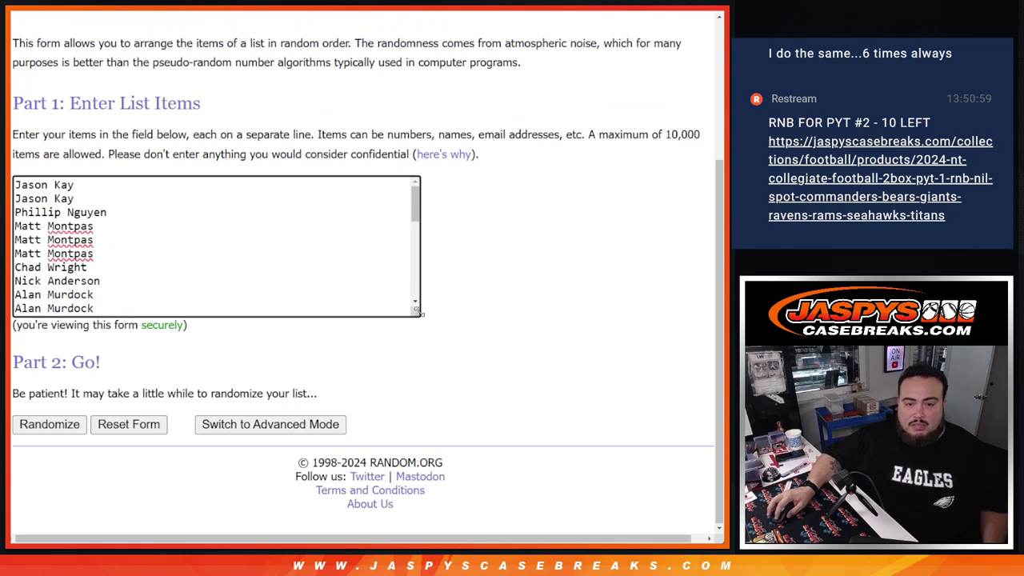
{"action": "left_click_drag", "start_coordinate": [417, 313], "coordinate": [224, 532]}
{"action": "scroll", "coordinate": [211, 310], "scroll_direction": "down", "scroll_amount": 5}
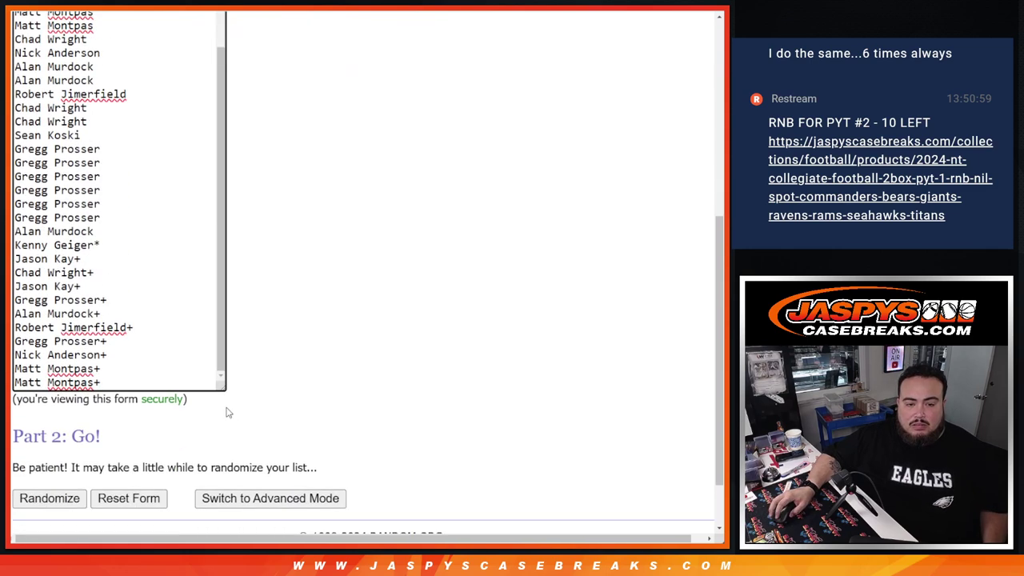
{"action": "left_click_drag", "start_coordinate": [226, 390], "coordinate": [221, 460]}
{"action": "scroll", "coordinate": [286, 348], "scroll_direction": "up", "scroll_amount": 1}
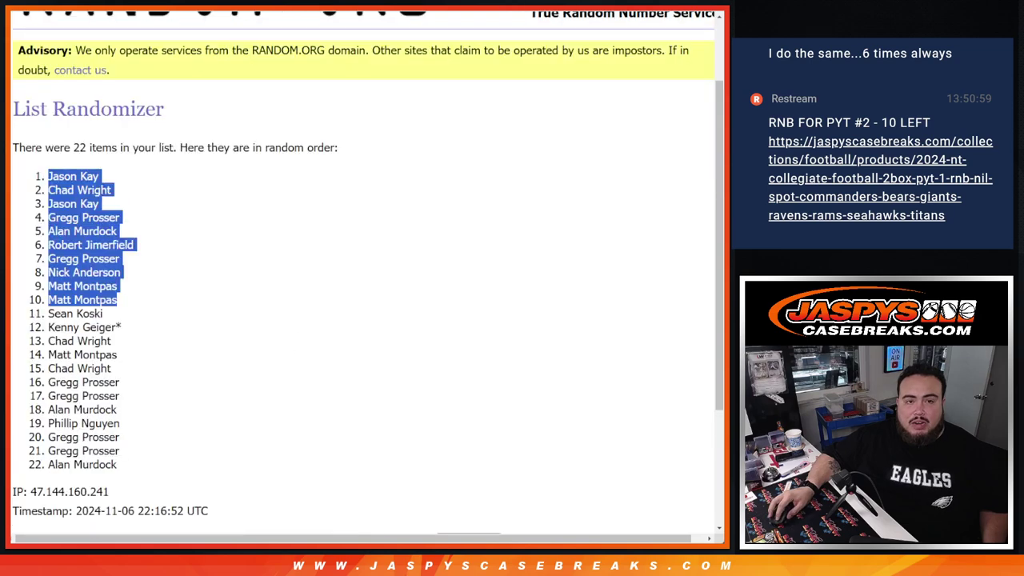
{"action": "scroll", "coordinate": [360, 272], "scroll_direction": "down", "scroll_amount": 2}
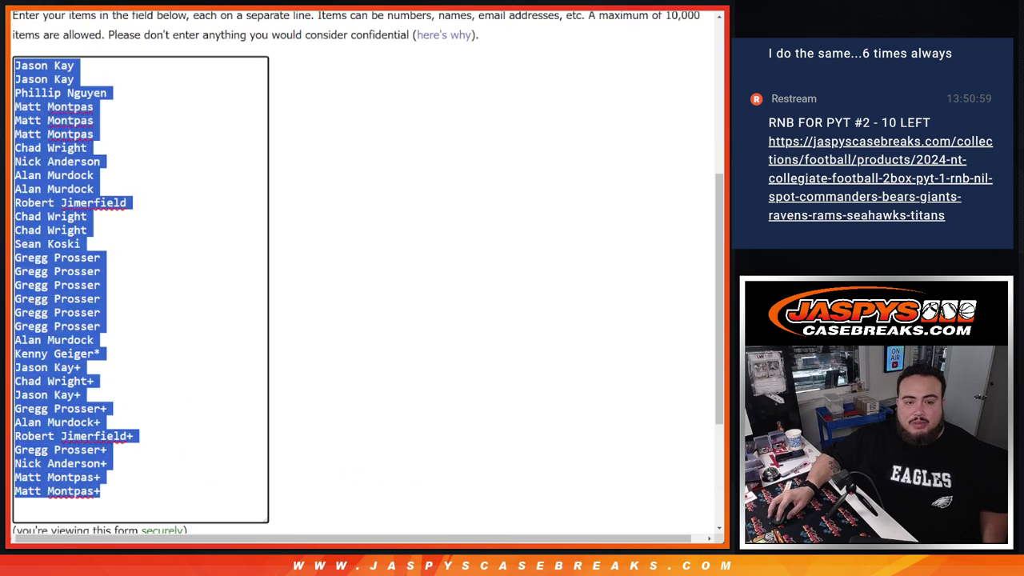
{"action": "scroll", "coordinate": [252, 313], "scroll_direction": "down", "scroll_amount": 3}
- Randomize the 32 names three times and select the shuffled list
{"action": "left_click", "coordinate": [40, 425]}
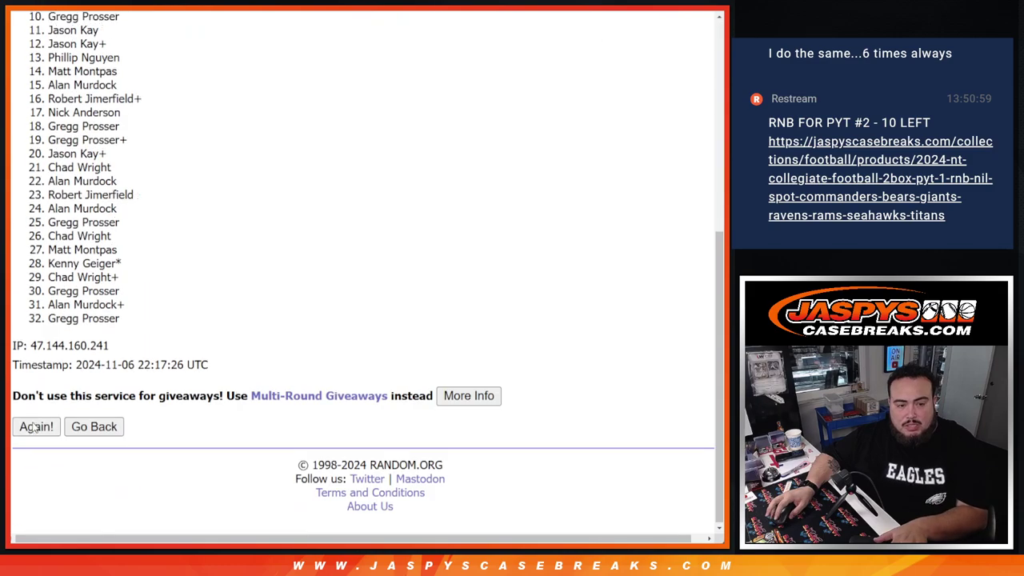
{"action": "left_click", "coordinate": [36, 425]}
{"action": "left_click", "coordinate": [36, 425]}
{"action": "scroll", "coordinate": [173, 430], "scroll_direction": "down", "scroll_amount": 5}
{"action": "left_click_drag", "start_coordinate": [160, 393], "coordinate": [248, 393]}
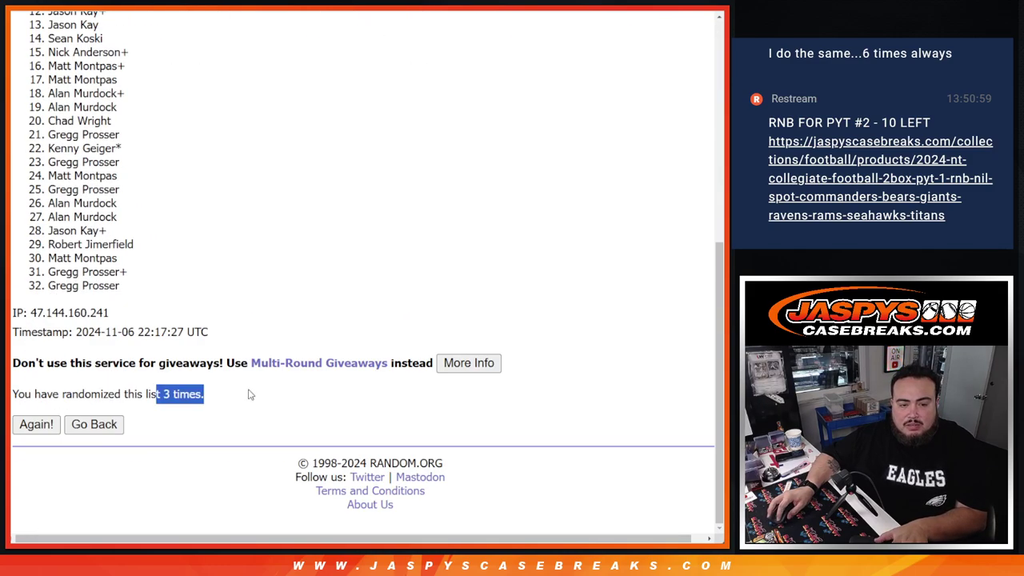
{"action": "scroll", "coordinate": [160, 359], "scroll_direction": "up", "scroll_amount": 6}
{"action": "scroll", "coordinate": [96, 264], "scroll_direction": "down", "scroll_amount": 3}
{"action": "left_click_drag", "start_coordinate": [73, 217], "coordinate": [128, 412]}
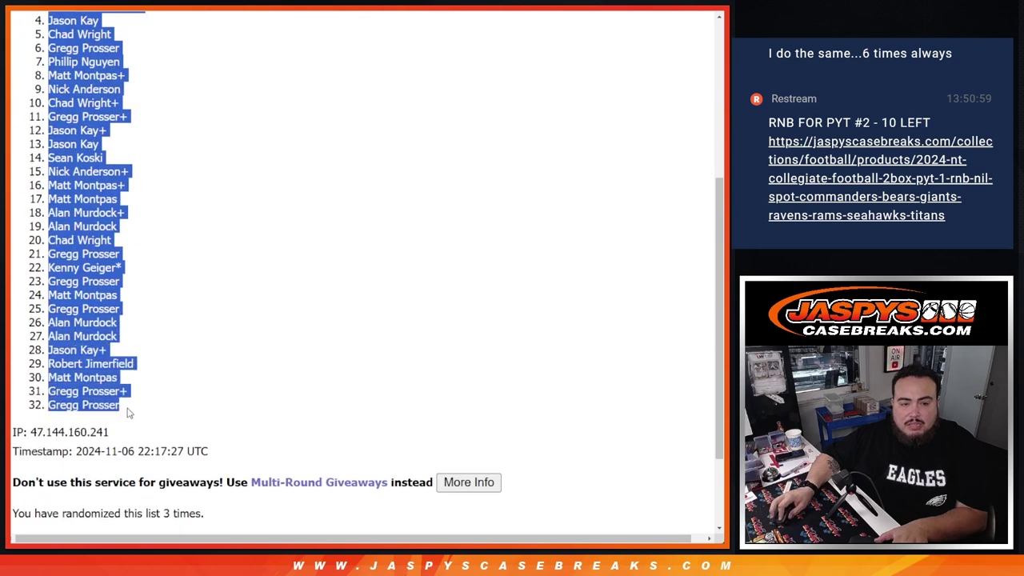
- Paste the shuffled buyer names into column A of the spreadsheet
{"action": "key", "text": "ctrl+c"}
{"action": "key", "text": "alt+Tab"}
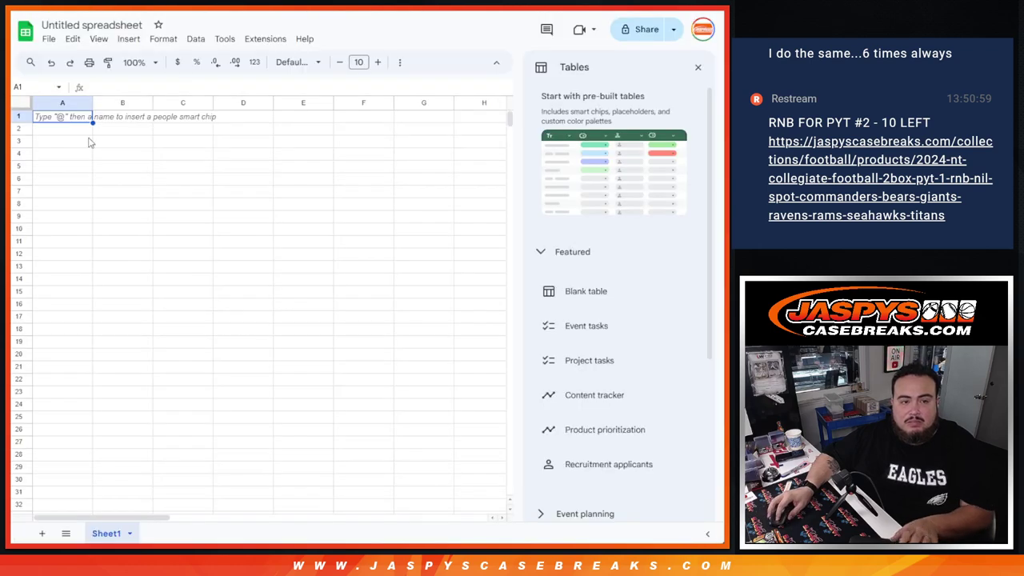
{"action": "key", "text": "ctrl+v"}
{"action": "key", "text": "alt+Tab"}
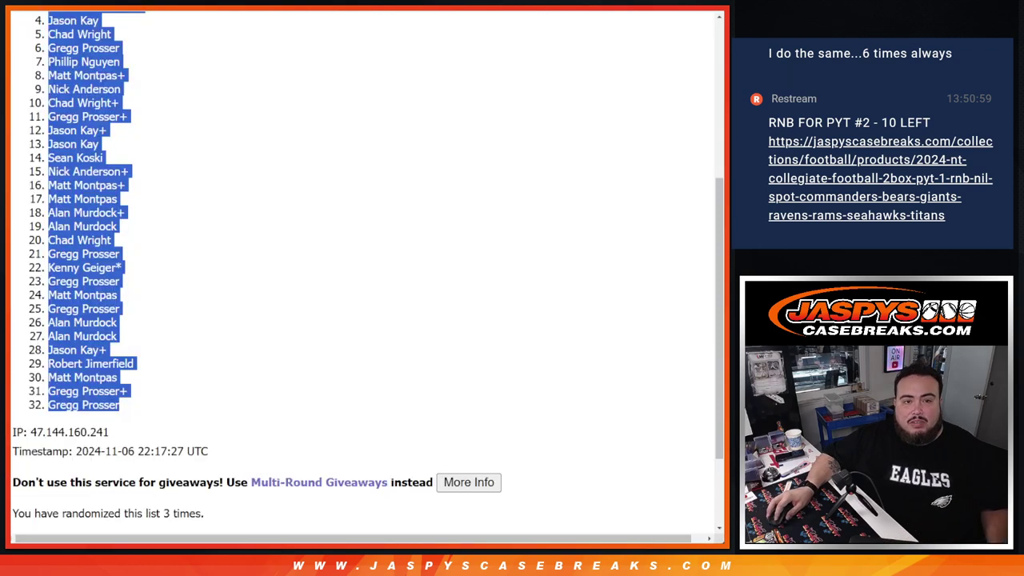
- Shuffle the NFL team list three times and copy all 32 teams
{"action": "key", "text": "ctrl+Tab"}
{"action": "scroll", "coordinate": [407, 206], "scroll_direction": "down", "scroll_amount": 3}
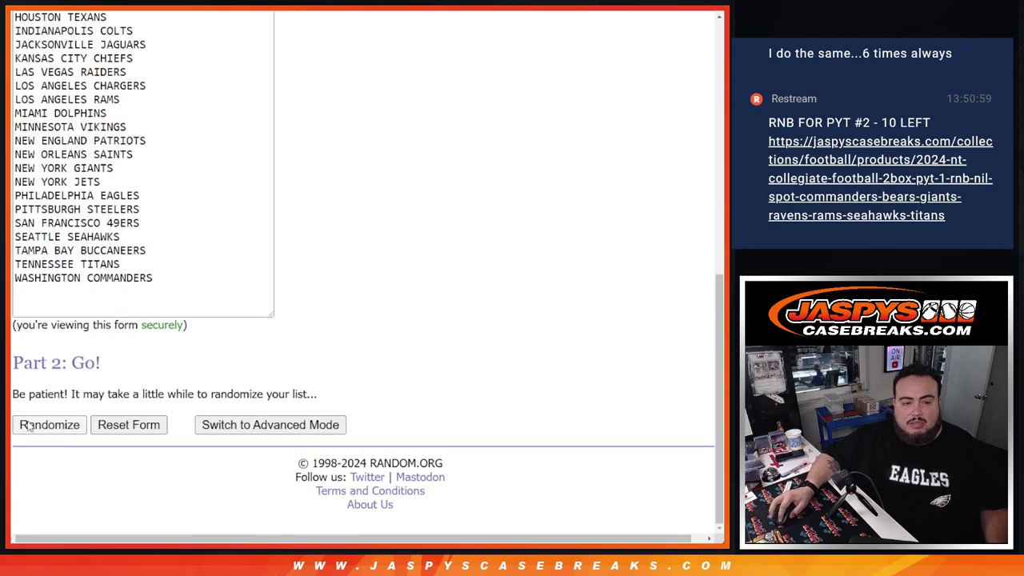
{"action": "left_click", "coordinate": [30, 424]}
{"action": "scroll", "coordinate": [29, 424], "scroll_direction": "down", "scroll_amount": 5}
{"action": "left_click", "coordinate": [34, 425]}
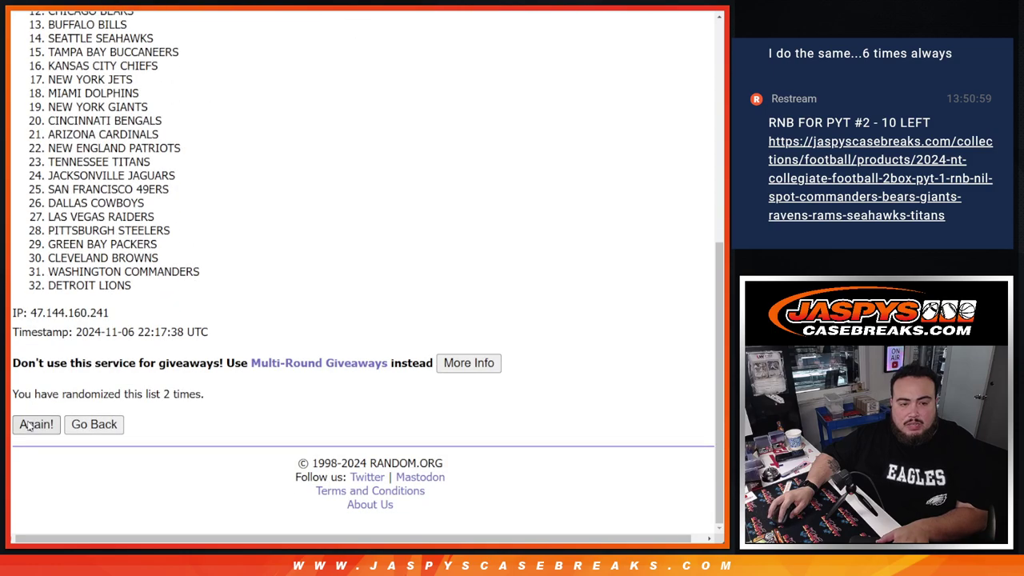
{"action": "key", "text": "Return"}
{"action": "left_click_drag", "start_coordinate": [142, 394], "coordinate": [236, 388]}
{"action": "scroll", "coordinate": [150, 249], "scroll_direction": "up", "scroll_amount": 5}
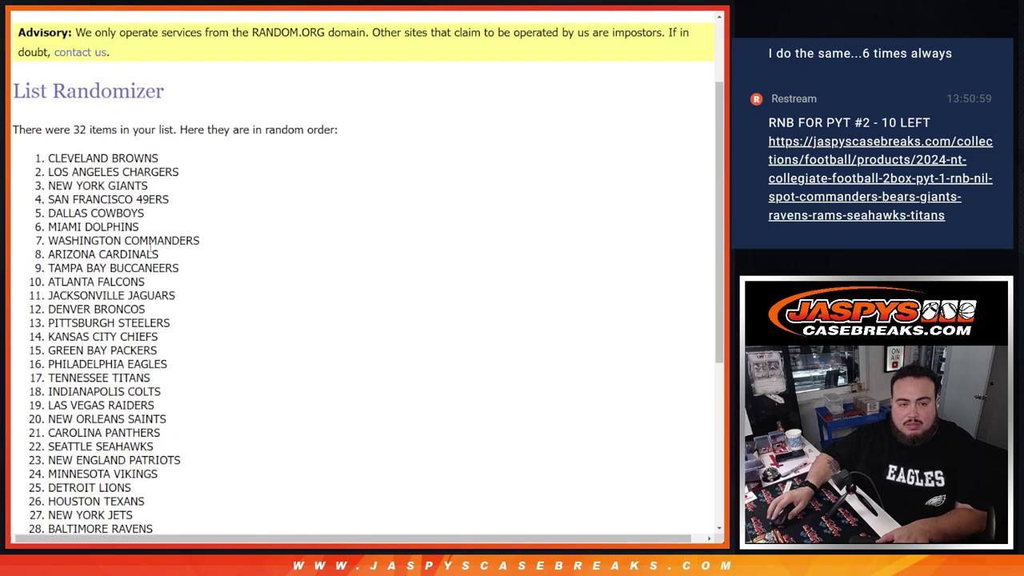
{"action": "left_click_drag", "start_coordinate": [33, 165], "coordinate": [177, 292]}
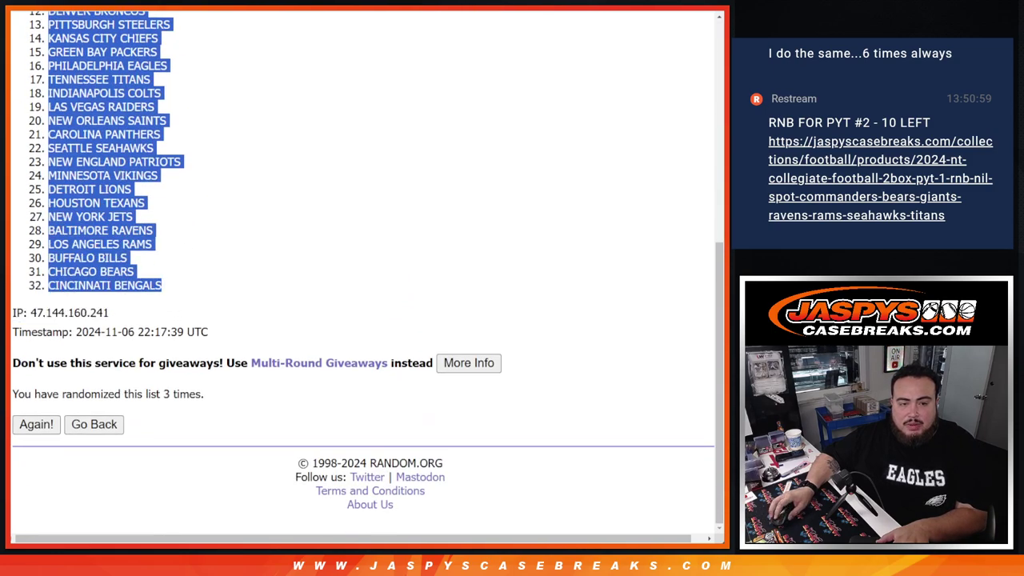
{"action": "key", "text": "ctrl+c"}
- Paste the teams into column B and set the whole sheet to font size 14
{"action": "key", "text": "alt+Tab"}
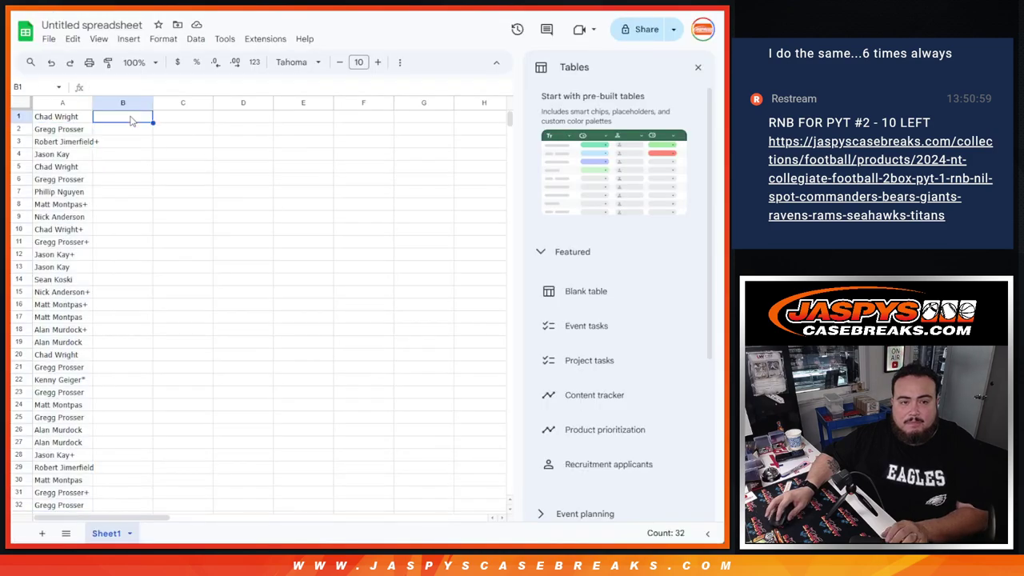
{"action": "key", "text": "ctrl+v"}
{"action": "scroll", "coordinate": [128, 121], "scroll_direction": "down", "scroll_amount": 3}
{"action": "scroll", "coordinate": [128, 122], "scroll_direction": "up", "scroll_amount": 3}
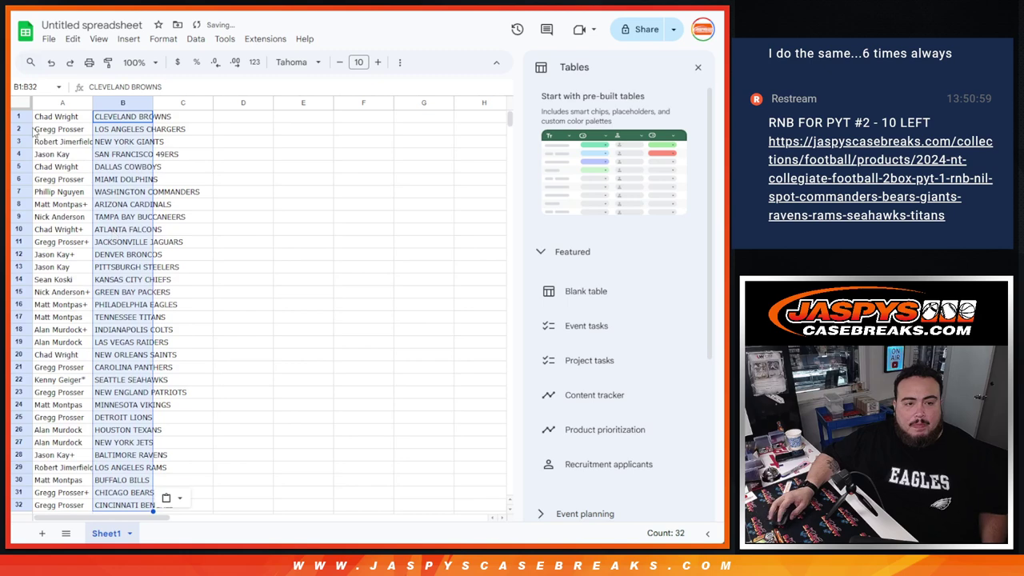
{"action": "key", "text": "ctrl+a"}
{"action": "left_click", "coordinate": [377, 61]}
{"action": "left_click", "coordinate": [377, 61]}
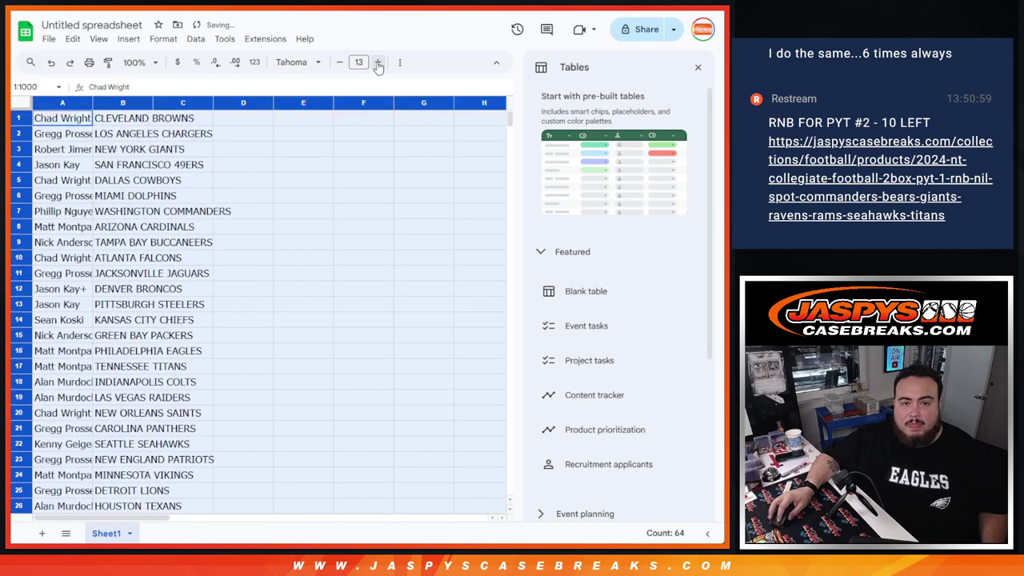
{"action": "left_click", "coordinate": [378, 62]}
- Hide the table suggestions and auto-fit columns A and B
{"action": "left_click", "coordinate": [700, 72]}
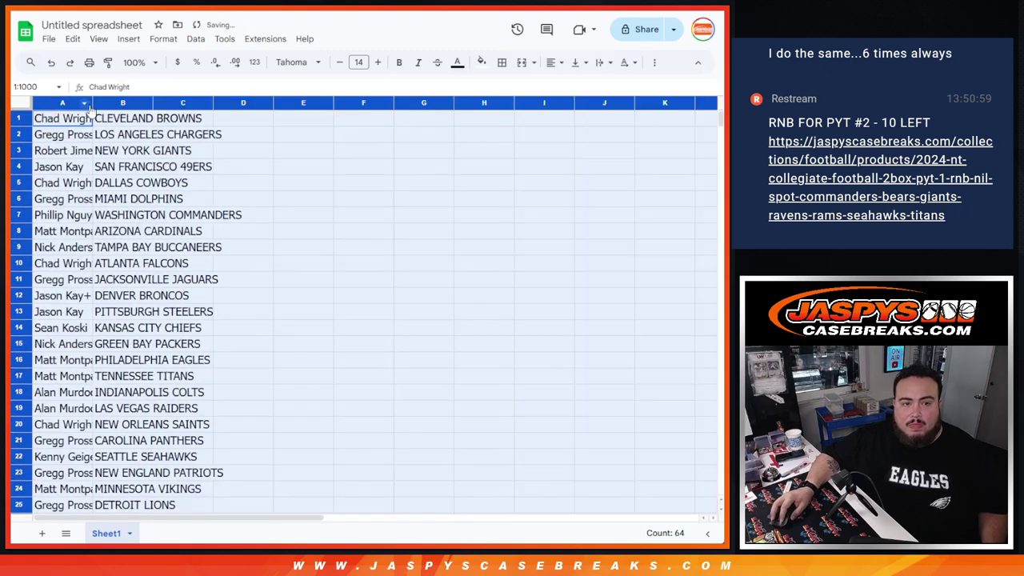
{"action": "double_click", "coordinate": [93, 103]}
{"action": "scroll", "coordinate": [324, 221], "scroll_direction": "down", "scroll_amount": 5}
{"action": "scroll", "coordinate": [324, 221], "scroll_direction": "up", "scroll_amount": 5}
- Sort the sheet A to Z by the team column
{"action": "left_click", "coordinate": [236, 182]}
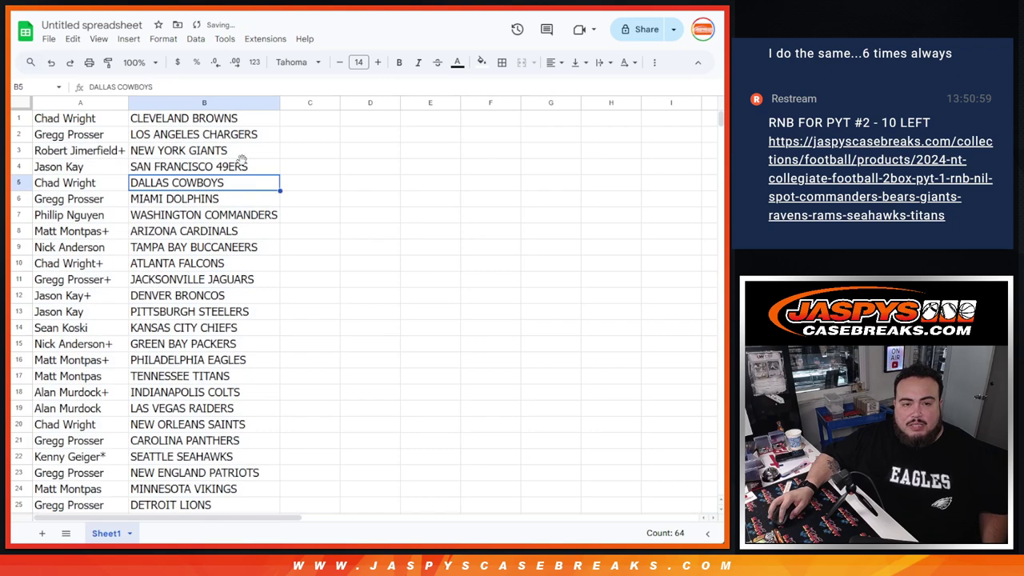
{"action": "left_click", "coordinate": [271, 103]}
{"action": "left_click", "coordinate": [318, 362]}
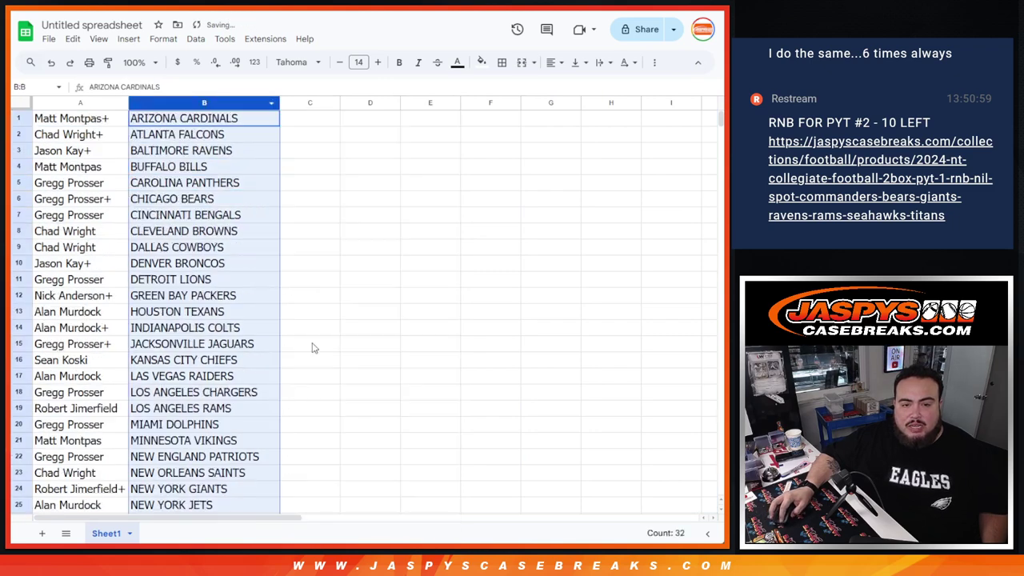
- Center-align the buyer names and teams across A1:B32
{"action": "left_click", "coordinate": [78, 118]}
{"action": "key", "text": "ctrl+shift+Down"}
{"action": "key", "text": "ctrl+shift+Right"}
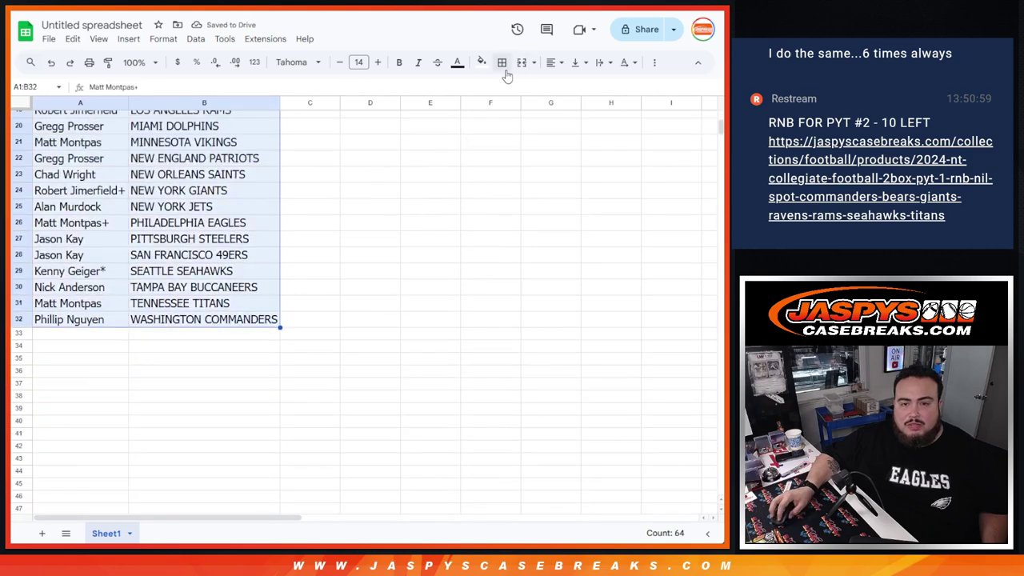
{"action": "left_click", "coordinate": [503, 62]}
{"action": "left_click", "coordinate": [551, 63]}
{"action": "left_click", "coordinate": [570, 88]}
{"action": "scroll", "coordinate": [101, 112], "scroll_direction": "up", "scroll_amount": 5}
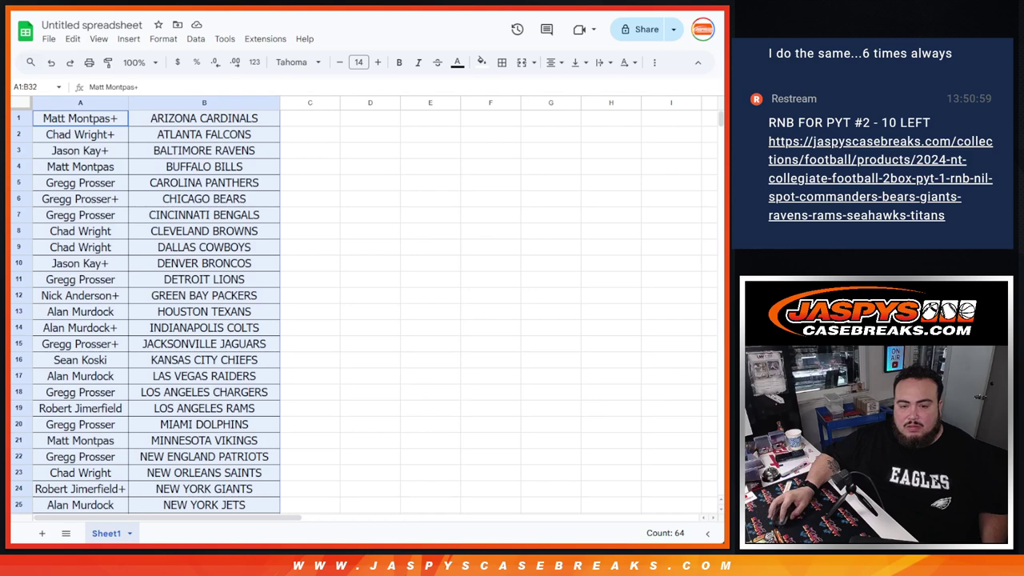
{"action": "key", "text": "ctrl+Tab"}
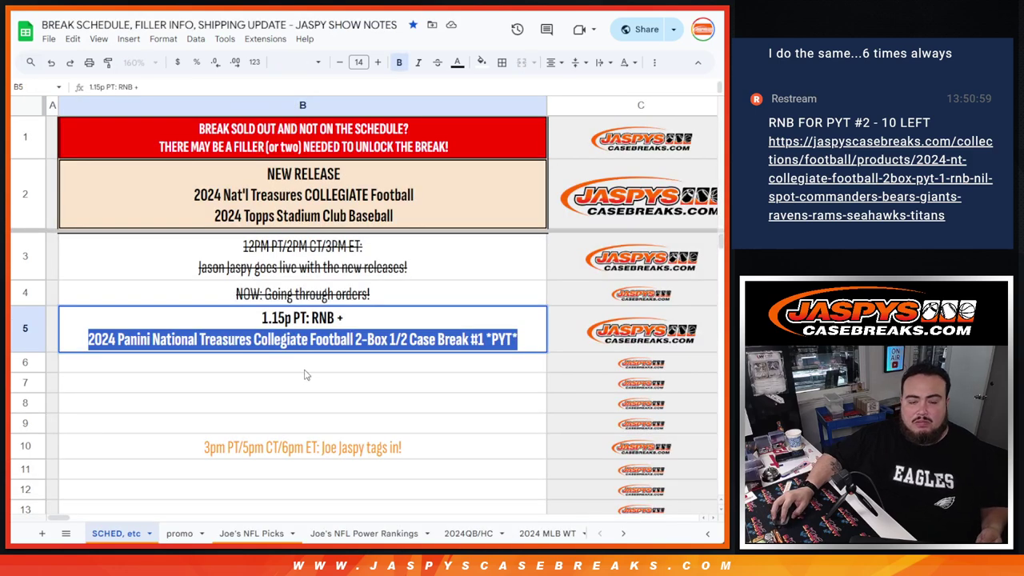
- Add the '2.15p PT:' giveaway entry in B6, with a line break before 2021
{"action": "left_click", "coordinate": [310, 374]}
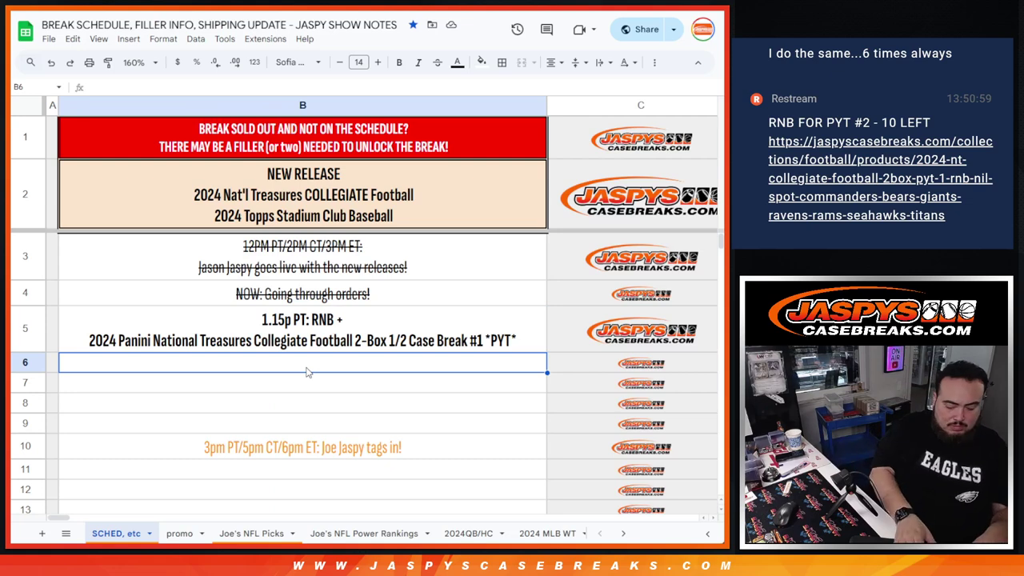
{"action": "type", "text": "2.15p PT:"}
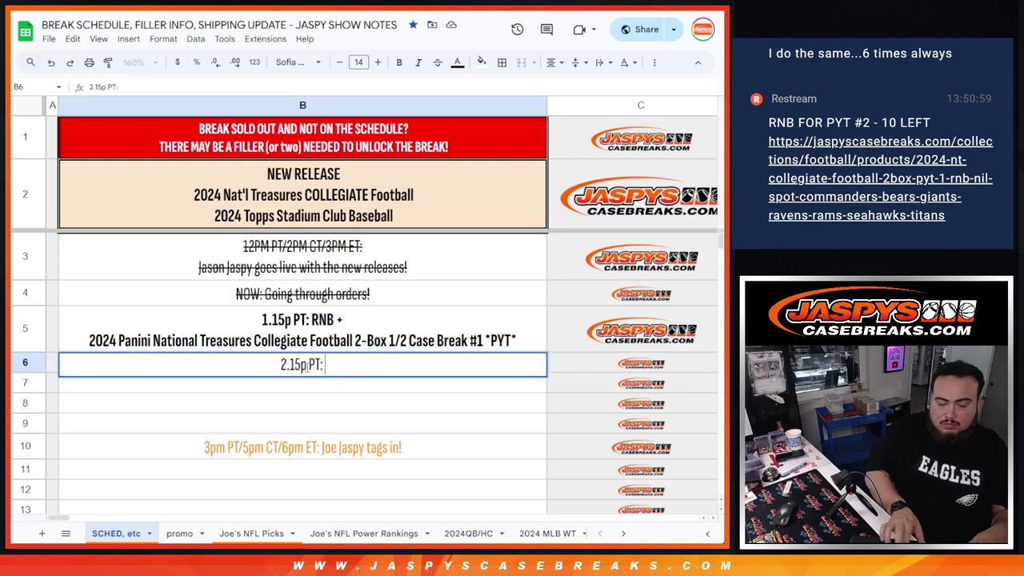
{"action": "key", "text": "ctrl+v"}
{"action": "key", "text": "Return"}
{"action": "key", "text": "Up"}
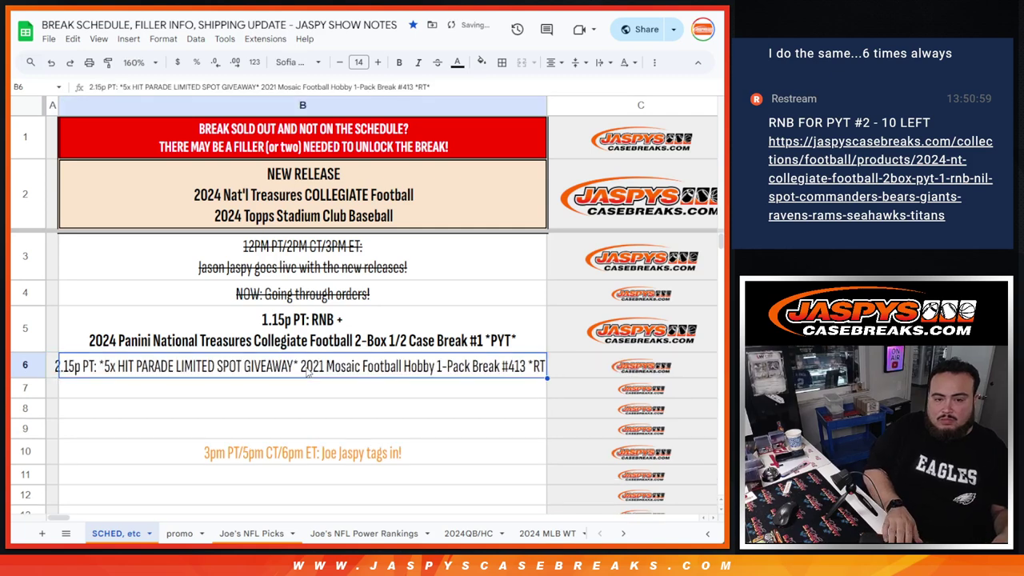
{"action": "key", "text": "Left"}
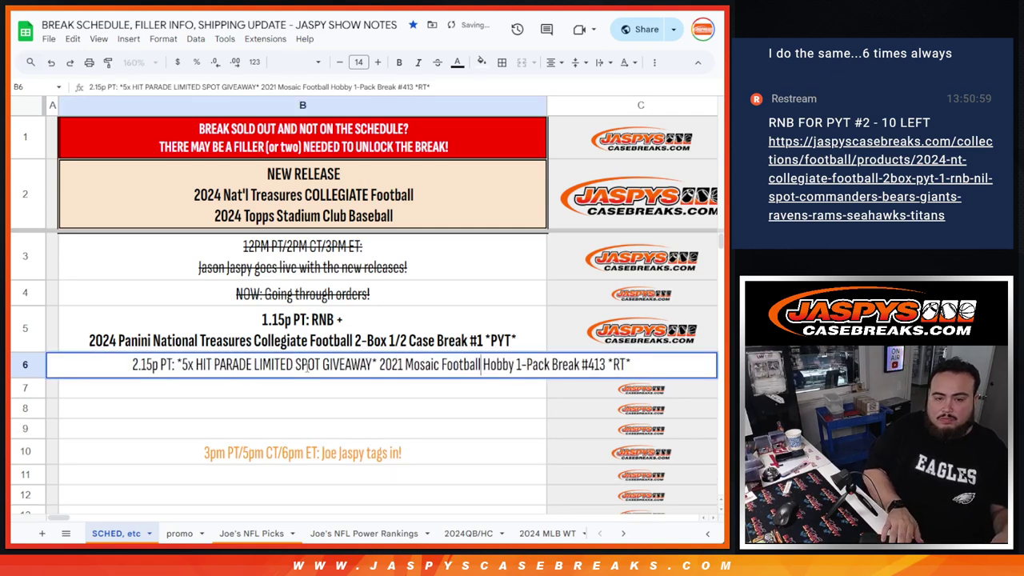
{"action": "key", "text": "alt+Return"}
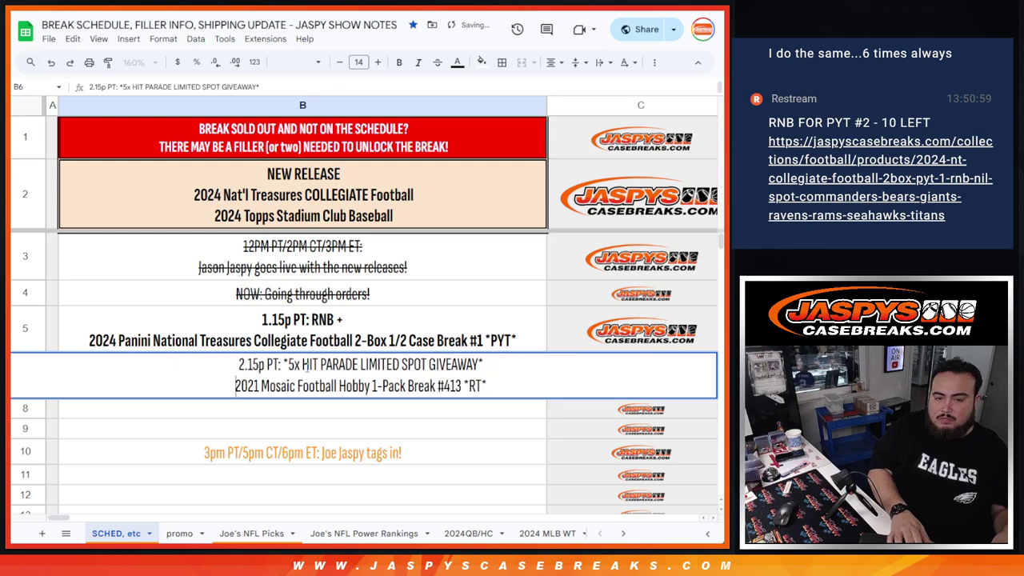
{"action": "key", "text": "Return"}
{"action": "key", "text": "Return"}
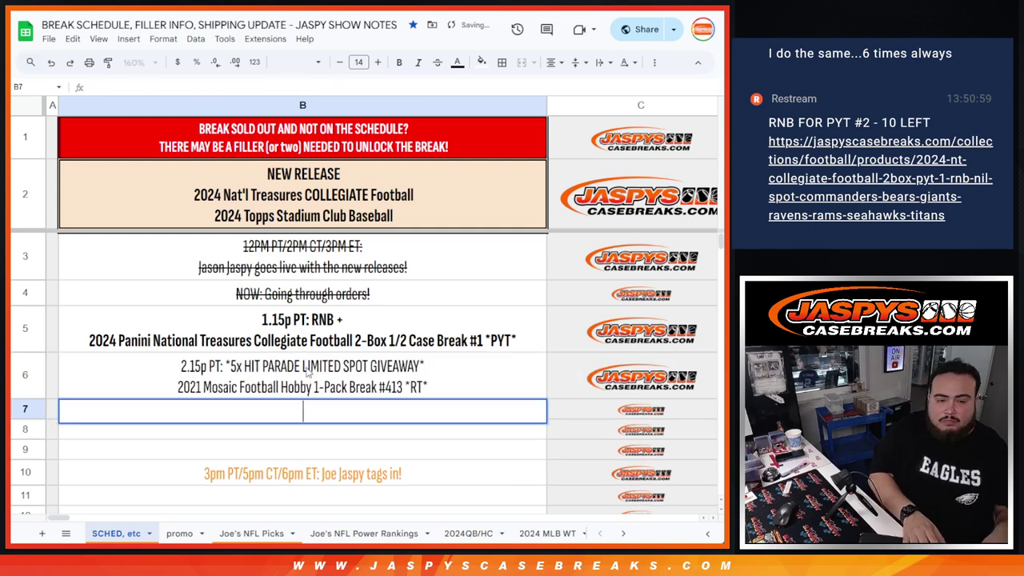
- Add a '2.30p PT:' slot, then strike through and unbold the finished 1.15p break
{"action": "type", "text": "2.30p PT:"}
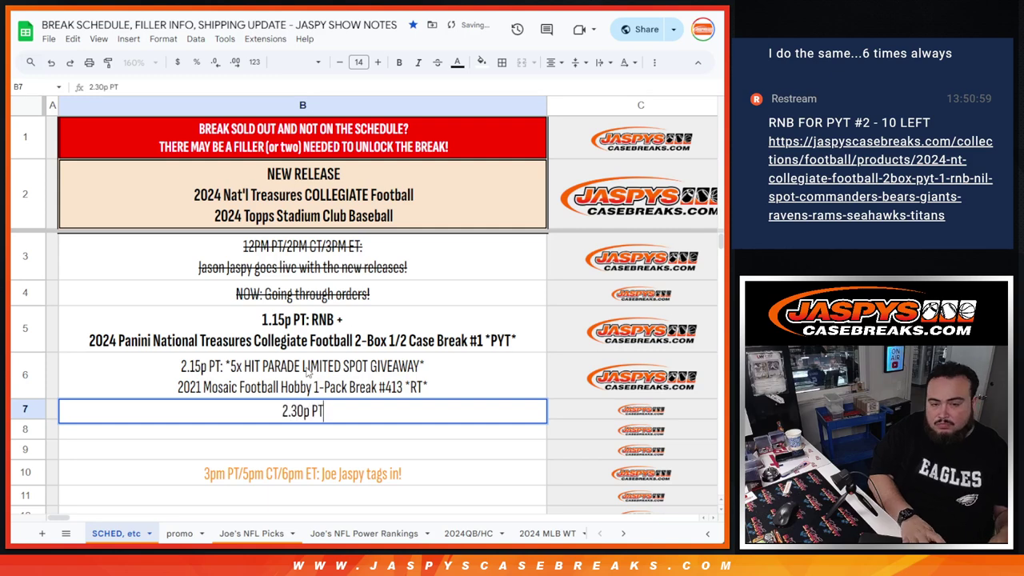
{"action": "key", "text": "Return"}
{"action": "left_click", "coordinate": [358, 339]}
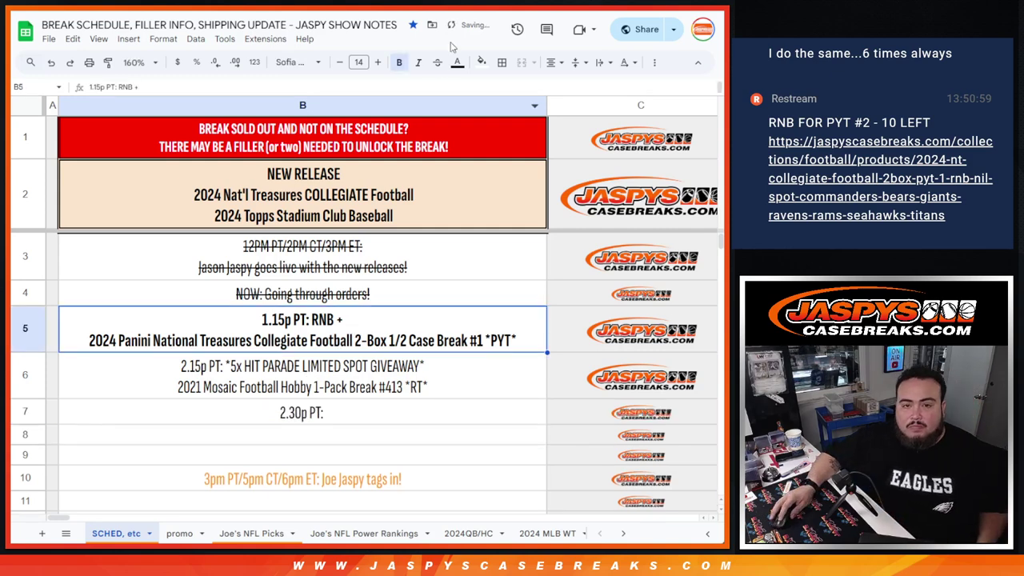
{"action": "key", "text": "alt+shift+5"}
{"action": "left_click", "coordinate": [399, 63]}
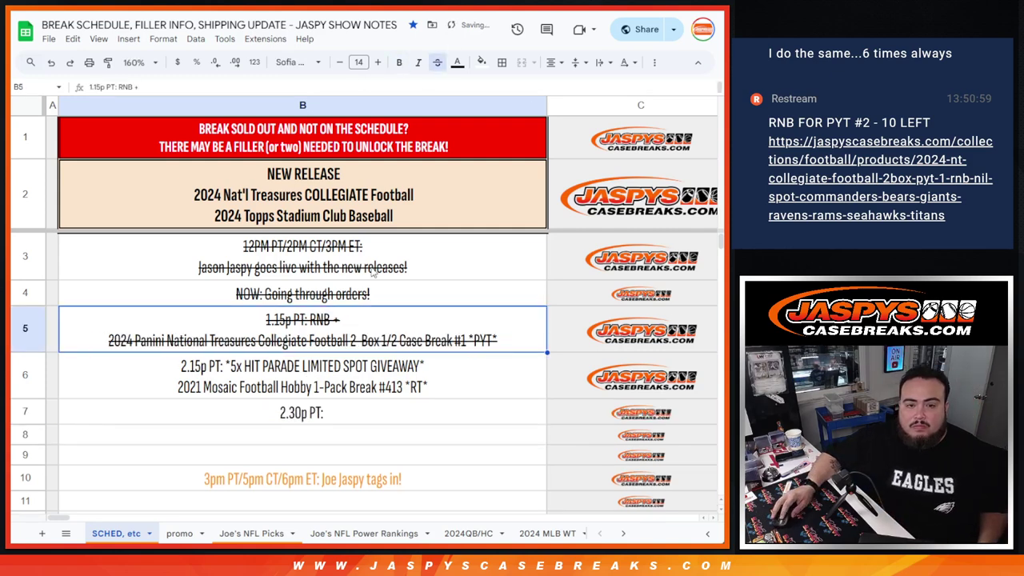
{"action": "key", "text": "Down"}
- Bold the 2.15p entry and title the pairs sheet 'W. 11/6/24 - *5x' plus the break name
{"action": "left_click", "coordinate": [399, 63]}
{"action": "key", "text": "ctrl+Tab"}
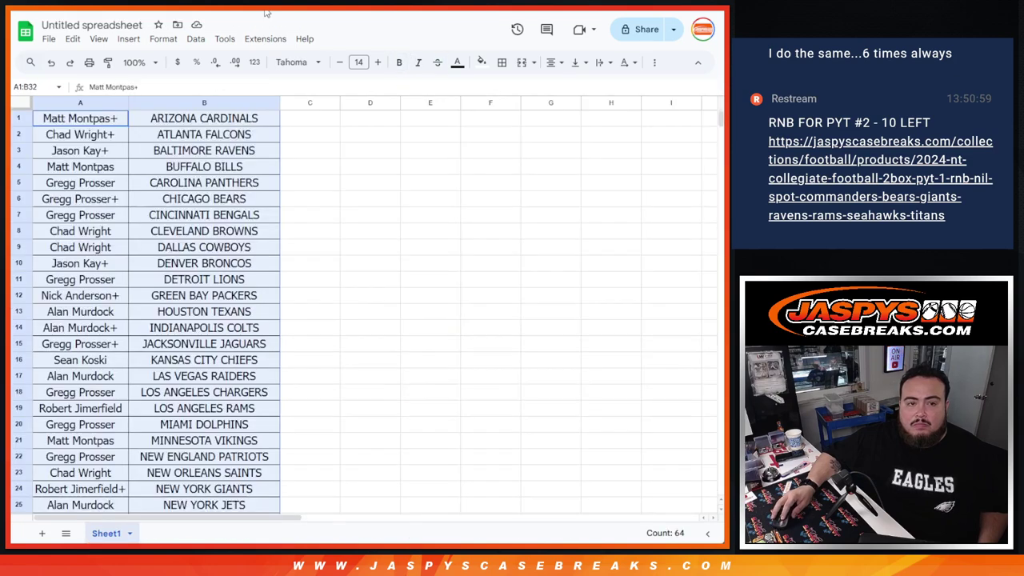
{"action": "left_click", "coordinate": [115, 22]}
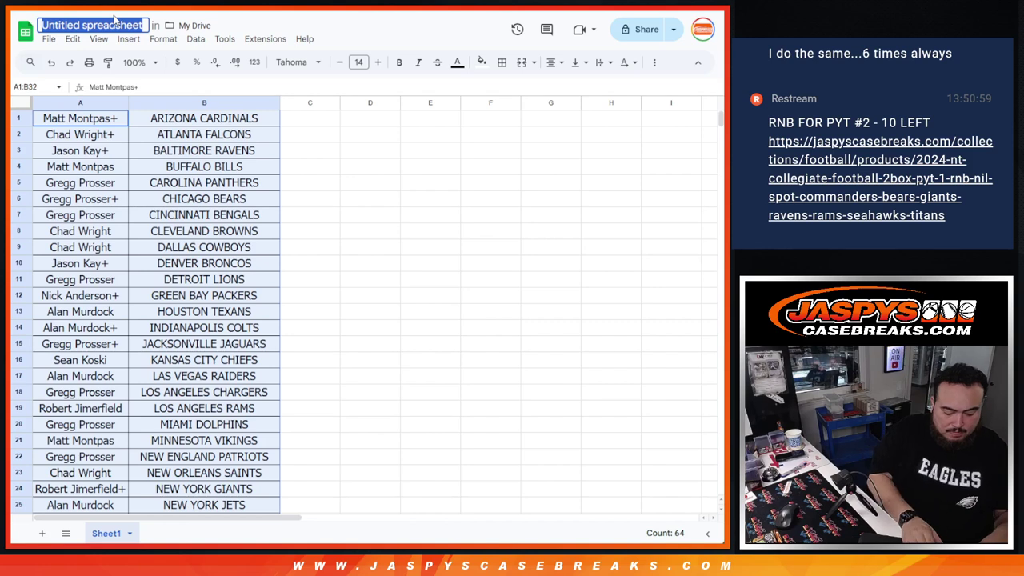
{"action": "type", "text": "W. 11/"}
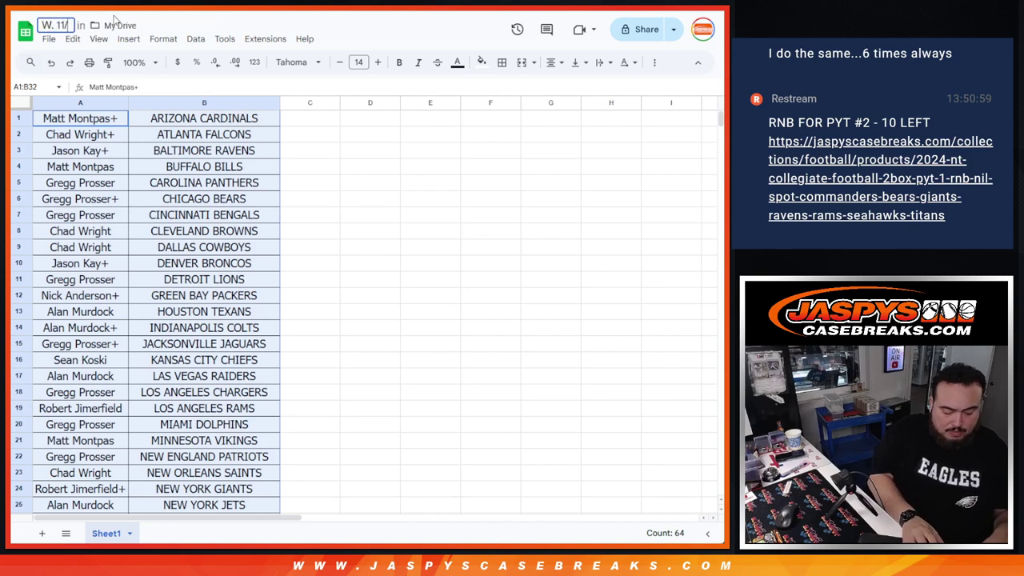
{"action": "type", "text": "6/24 - *5x"}
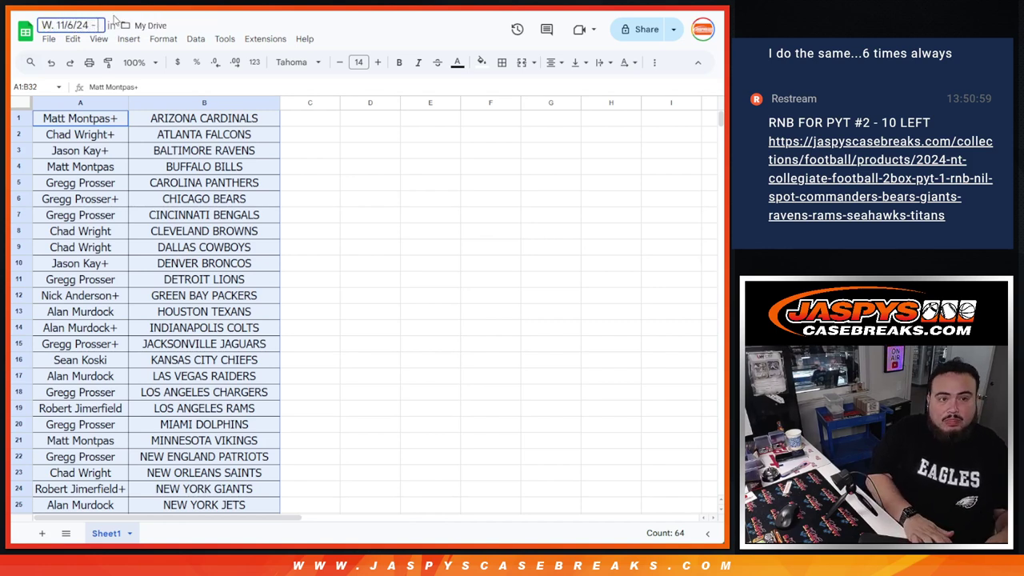
{"action": "key", "text": "ctrl+v"}
{"action": "key", "text": "Return"}
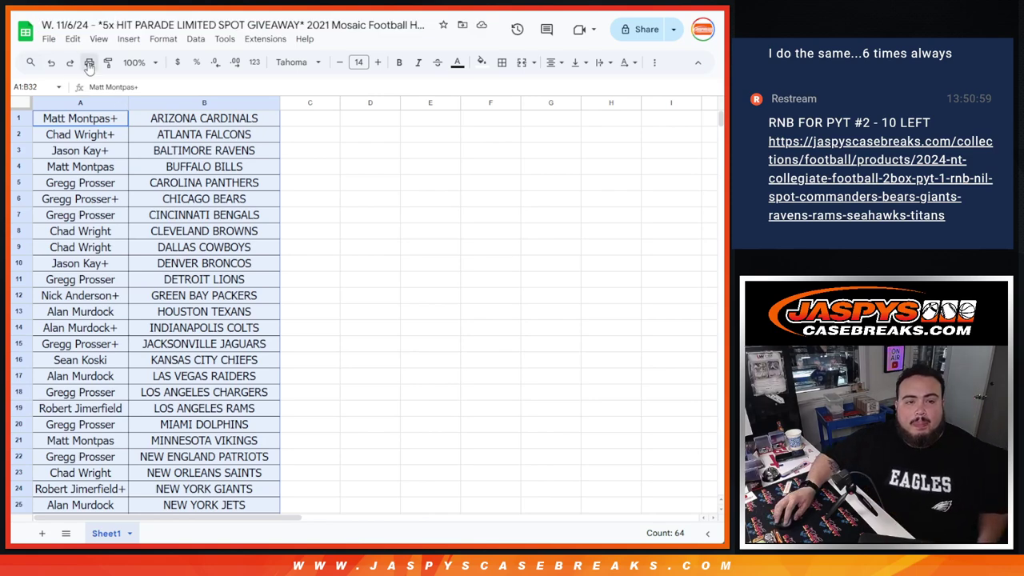
- Set up printing in portrait orientation with the headers and footers options shown
{"action": "left_click", "coordinate": [89, 62]}
{"action": "left_click", "coordinate": [640, 184]}
{"action": "left_click", "coordinate": [608, 362]}
- Print the 32 buyer-team pairs on the Canon MF260 with the workbook title header
{"action": "left_click", "coordinate": [592, 409]}
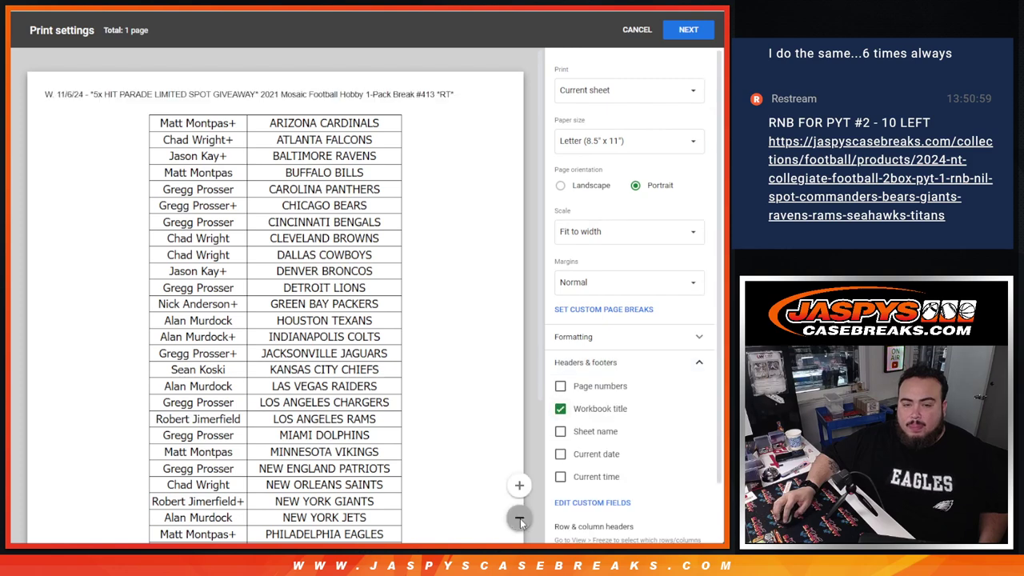
{"action": "left_click", "coordinate": [519, 518]}
{"action": "scroll", "coordinate": [299, 295], "scroll_direction": "down", "scroll_amount": 2}
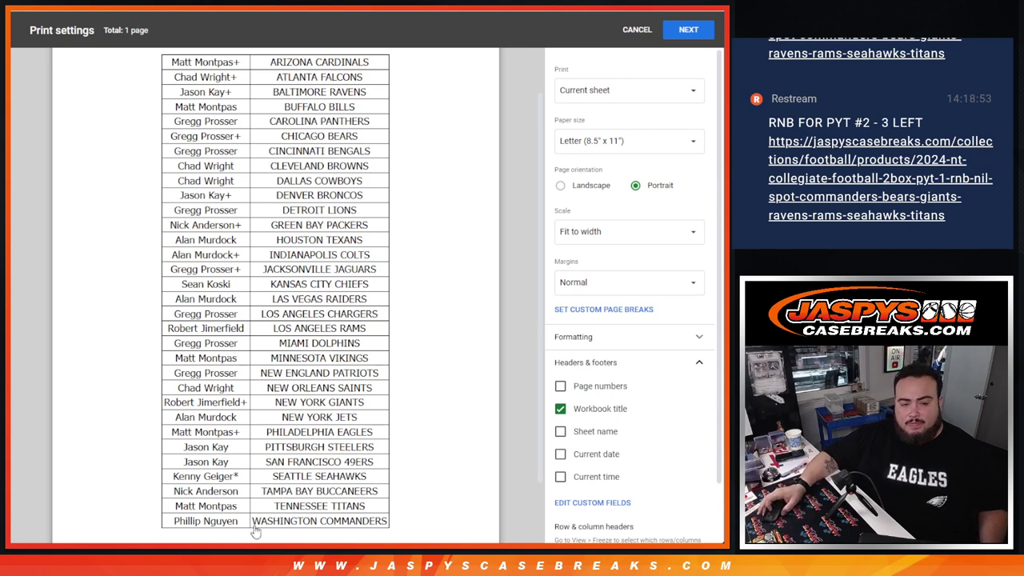
{"action": "left_click", "coordinate": [690, 31]}
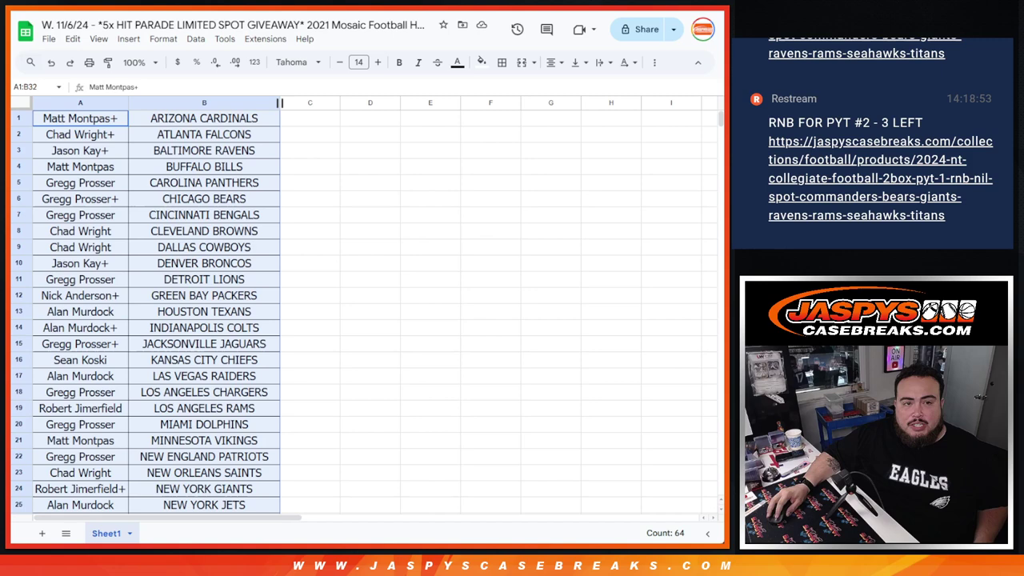
- Roll two dice for a total of nine (4 and 5), then shuffle the 32-name buyer list once
{"action": "key", "text": "alt+Tab"}
{"action": "key", "text": "alt+Tab"}
{"action": "key", "text": "alt+Tab"}
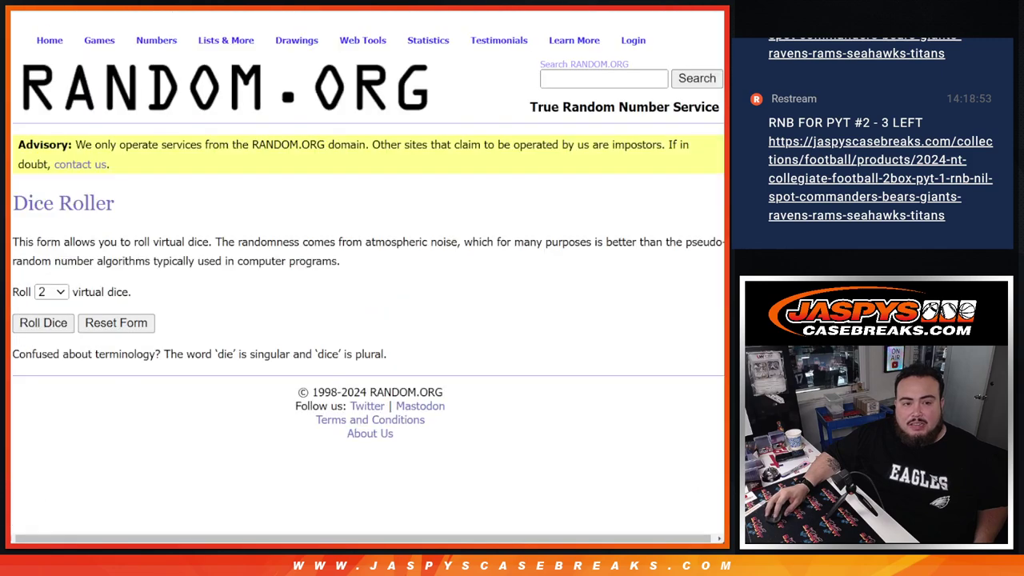
{"action": "left_click", "coordinate": [43, 323]}
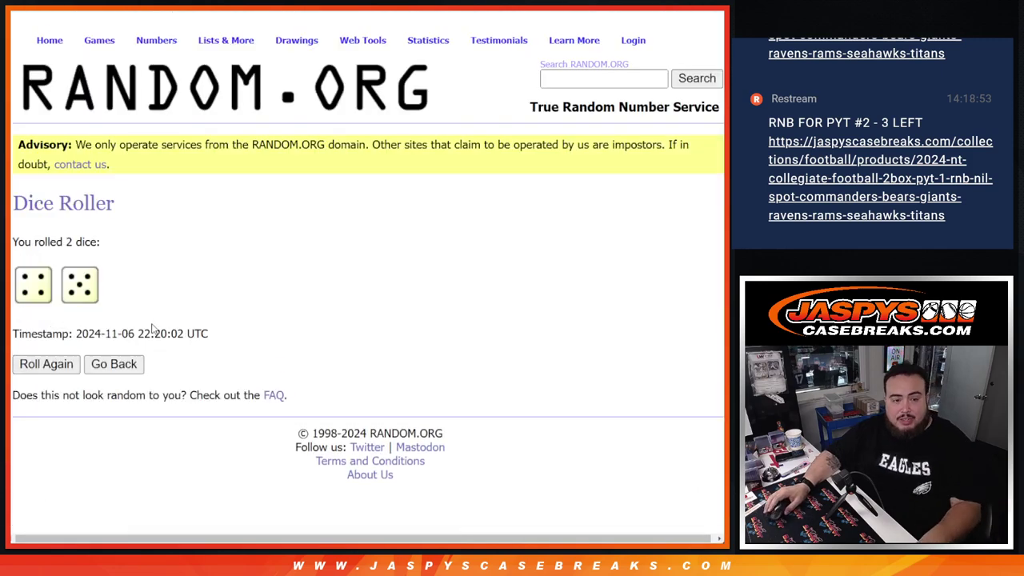
{"action": "key", "text": "alt+Tab"}
{"action": "scroll", "coordinate": [28, 432], "scroll_direction": "down", "scroll_amount": 1}
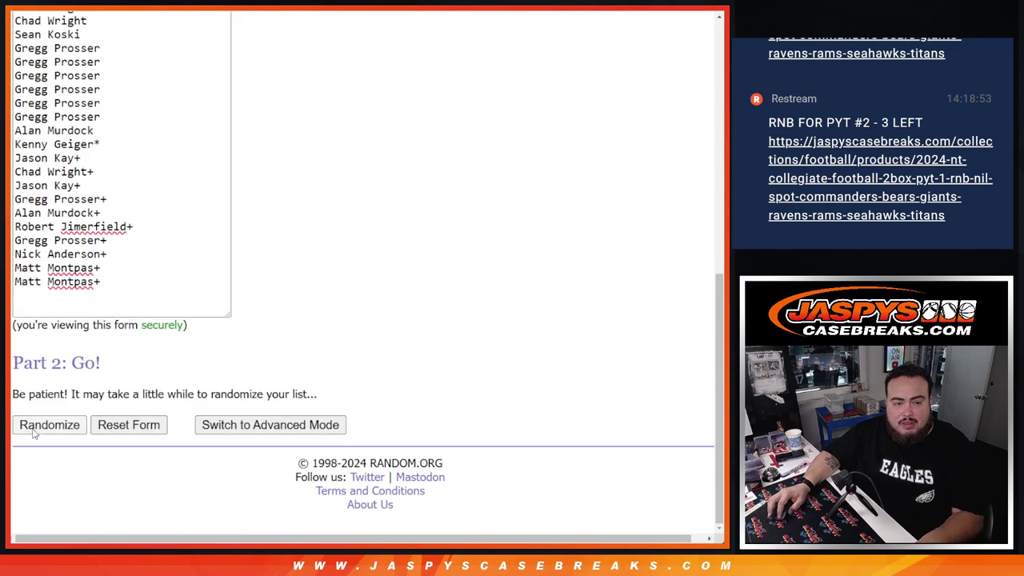
{"action": "left_click", "coordinate": [32, 425]}
- Reshuffle the buyer list eight more times until it shows randomized 9 times, matching the dice total
{"action": "scroll", "coordinate": [35, 433], "scroll_direction": "down", "scroll_amount": 6}
{"action": "left_click", "coordinate": [33, 428]}
{"action": "left_click", "coordinate": [34, 428]}
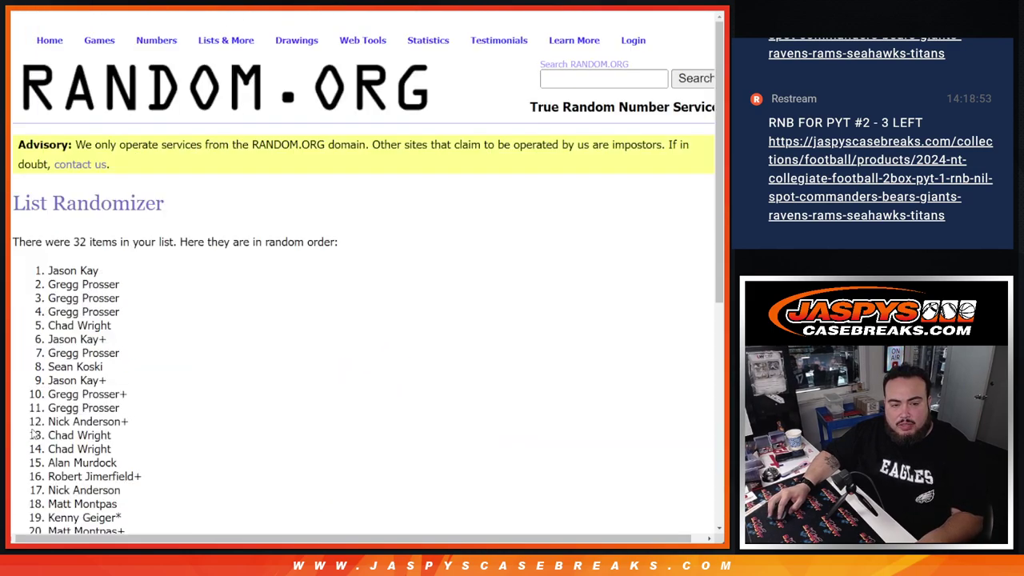
{"action": "left_click", "coordinate": [34, 428]}
{"action": "left_click", "coordinate": [33, 424]}
{"action": "left_click", "coordinate": [33, 425]}
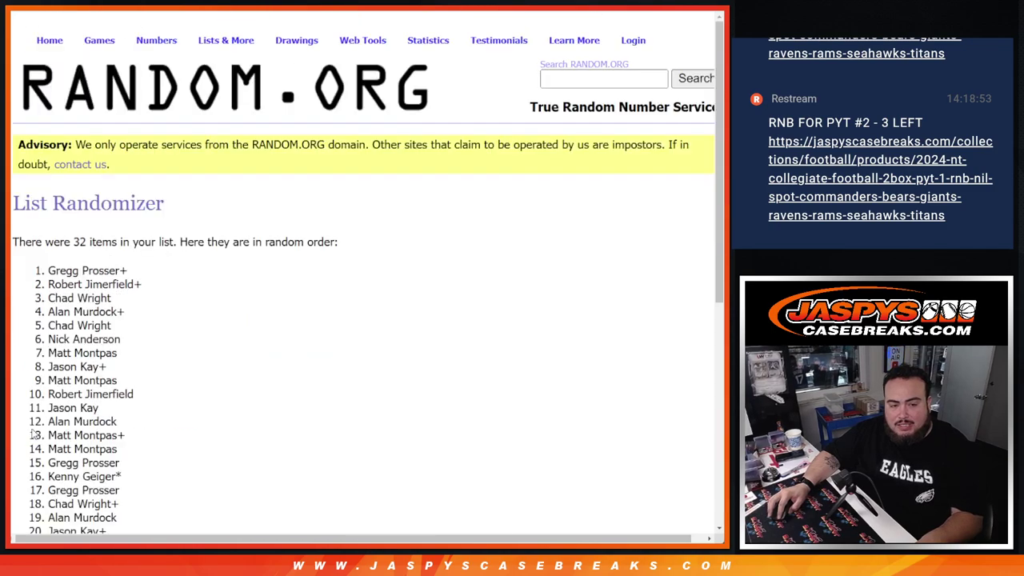
{"action": "left_click", "coordinate": [34, 425]}
{"action": "left_click", "coordinate": [33, 425]}
{"action": "left_click", "coordinate": [34, 424]}
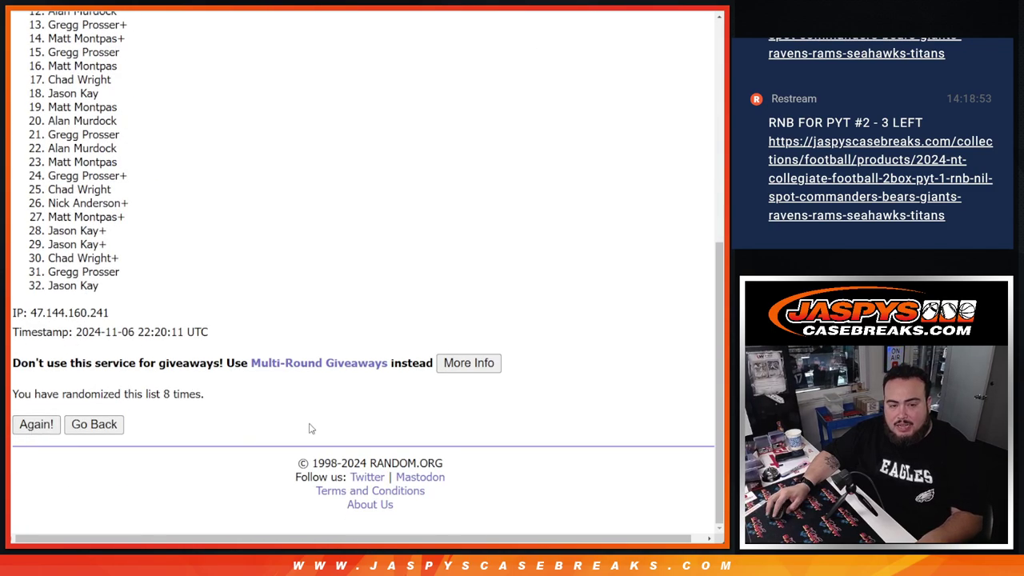
{"action": "left_click_drag", "start_coordinate": [149, 395], "coordinate": [256, 396]}
{"action": "key", "text": "ctrl+Tab"}
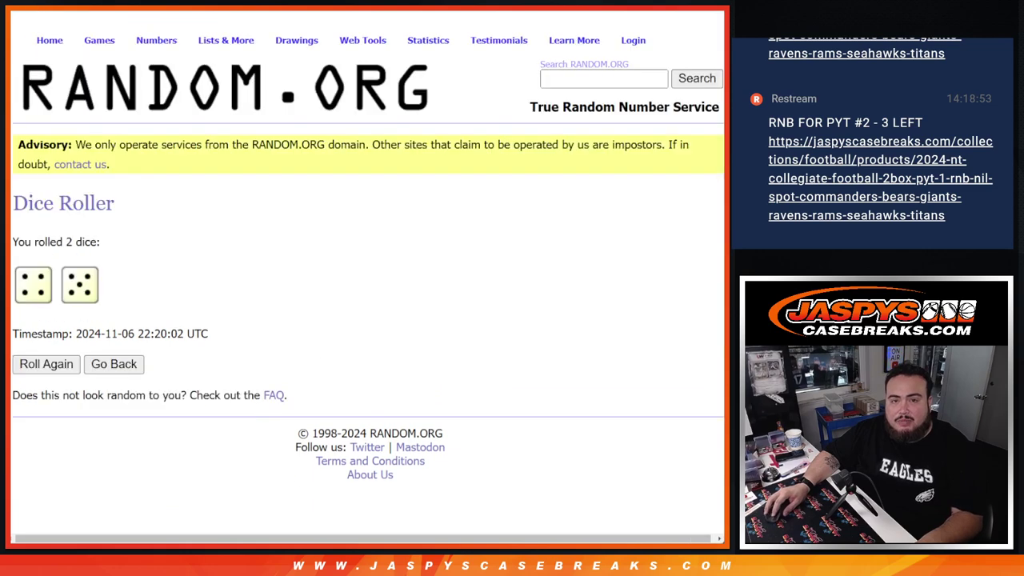
{"action": "key", "text": "ctrl+Tab"}
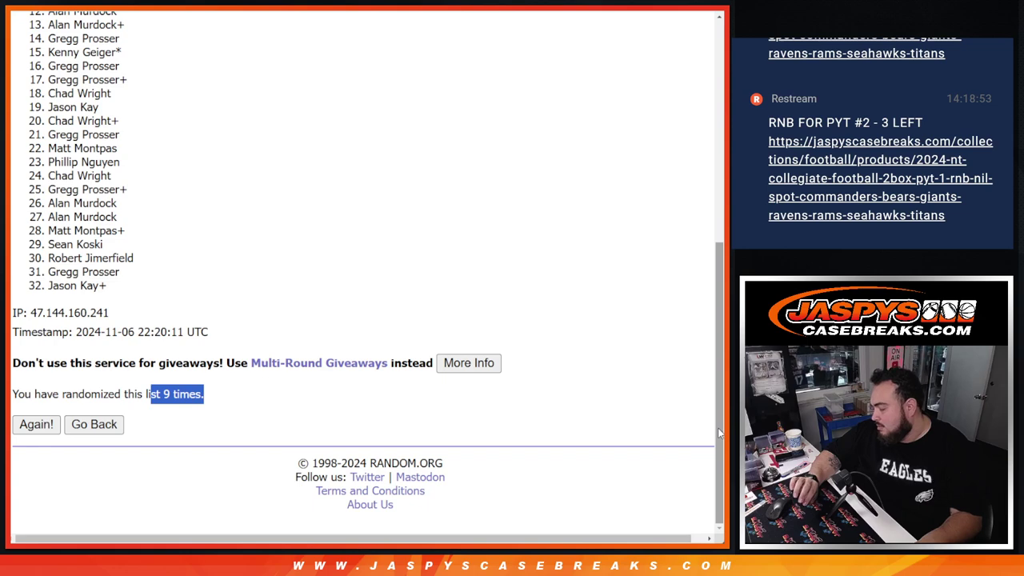
- Highlight entries 1 through 5 of the ninth-shuffle buyer list as the five giveaway winners
{"action": "left_click_drag", "start_coordinate": [718, 433], "coordinate": [712, 340]}
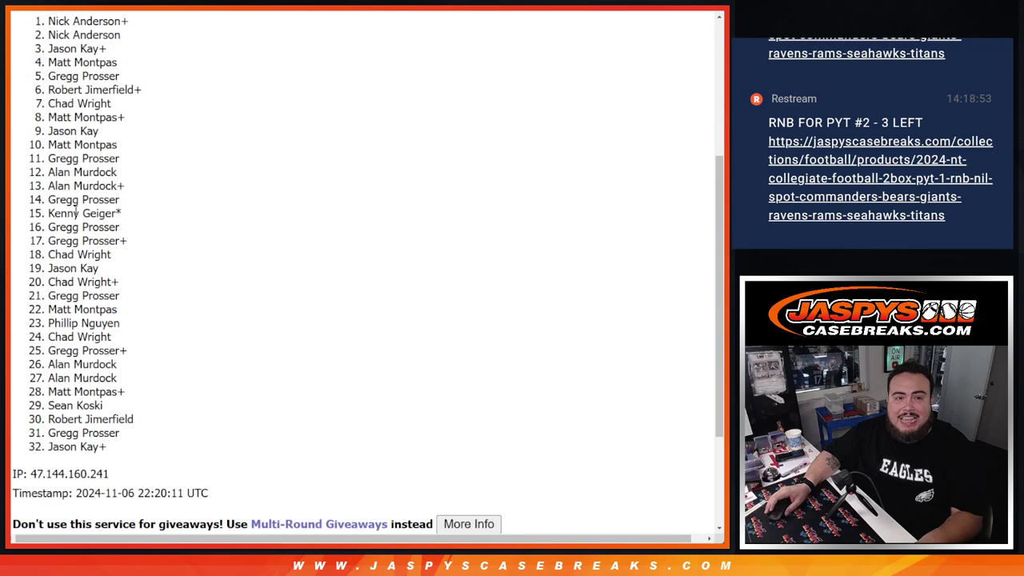
{"action": "scroll", "coordinate": [90, 126], "scroll_direction": "up", "scroll_amount": 1}
{"action": "left_click_drag", "start_coordinate": [38, 81], "coordinate": [148, 137]}
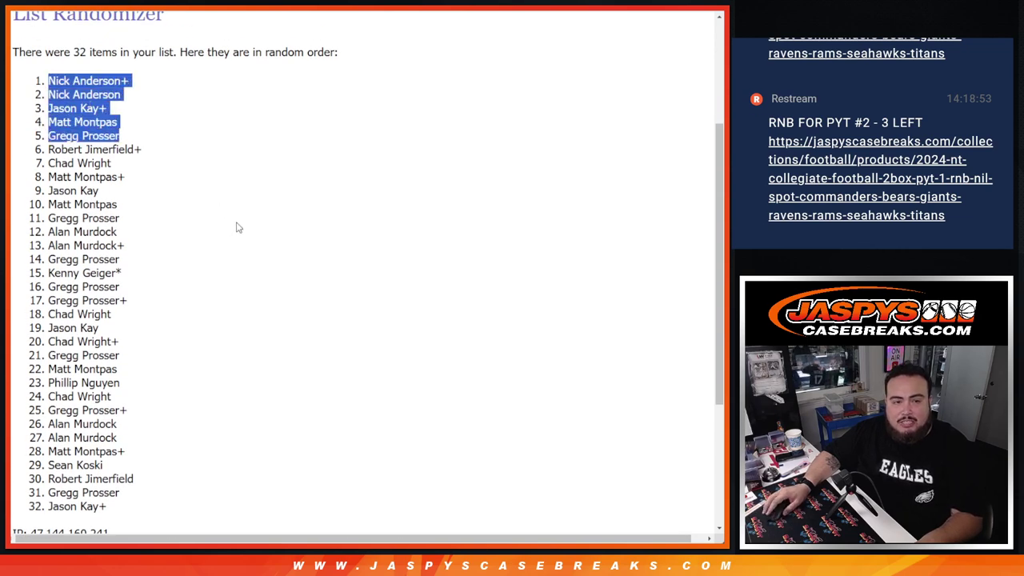
{"action": "scroll", "coordinate": [237, 228], "scroll_direction": "down", "scroll_amount": 3}
{"action": "key", "text": "ctrl+Tab"}
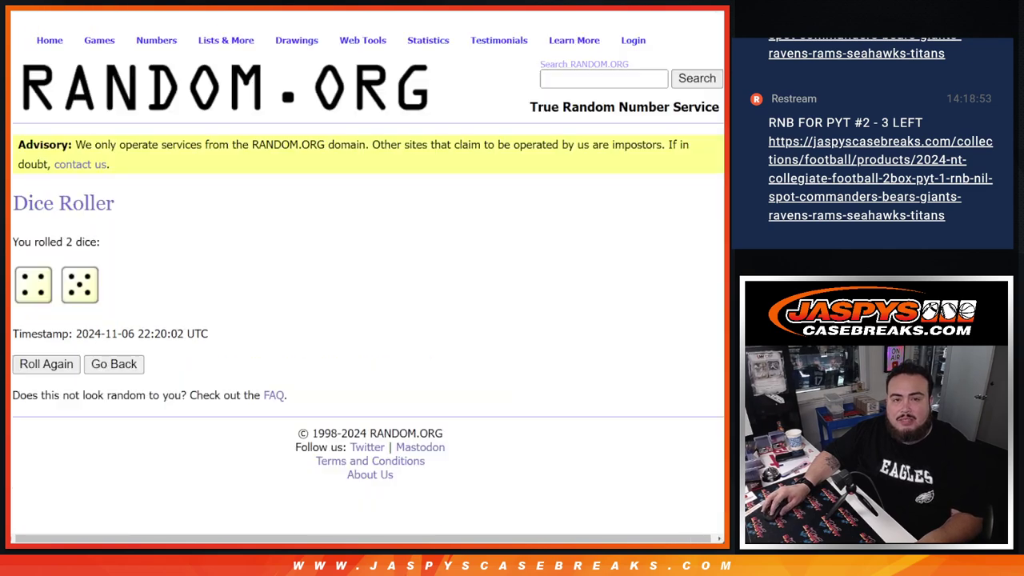
{"action": "key", "text": "ctrl+shift+Tab"}
{"action": "scroll", "coordinate": [307, 208], "scroll_direction": "down", "scroll_amount": 1}
{"action": "scroll", "coordinate": [83, 263], "scroll_direction": "up", "scroll_amount": 5}
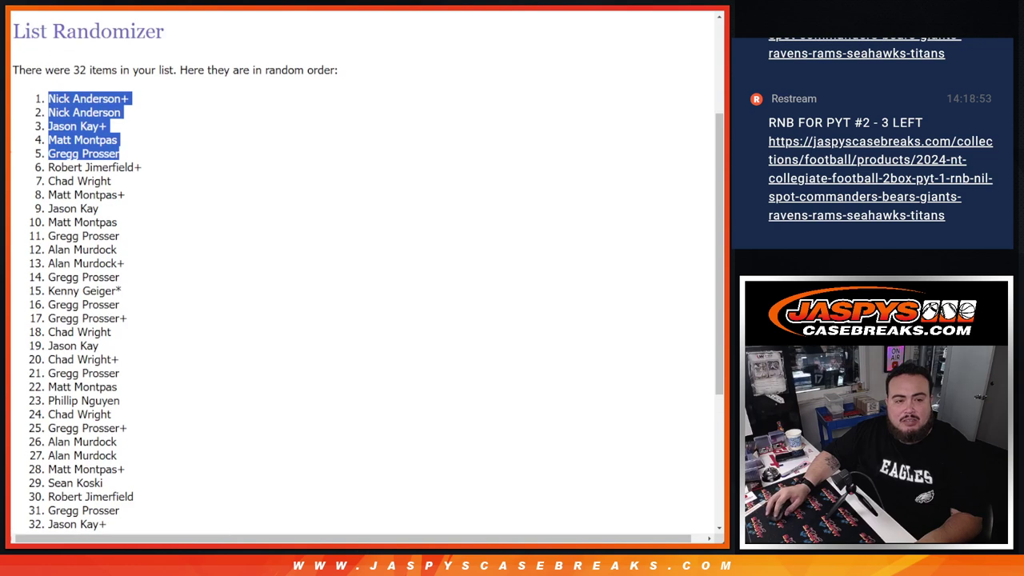
{"action": "key", "text": "alt+Tab"}
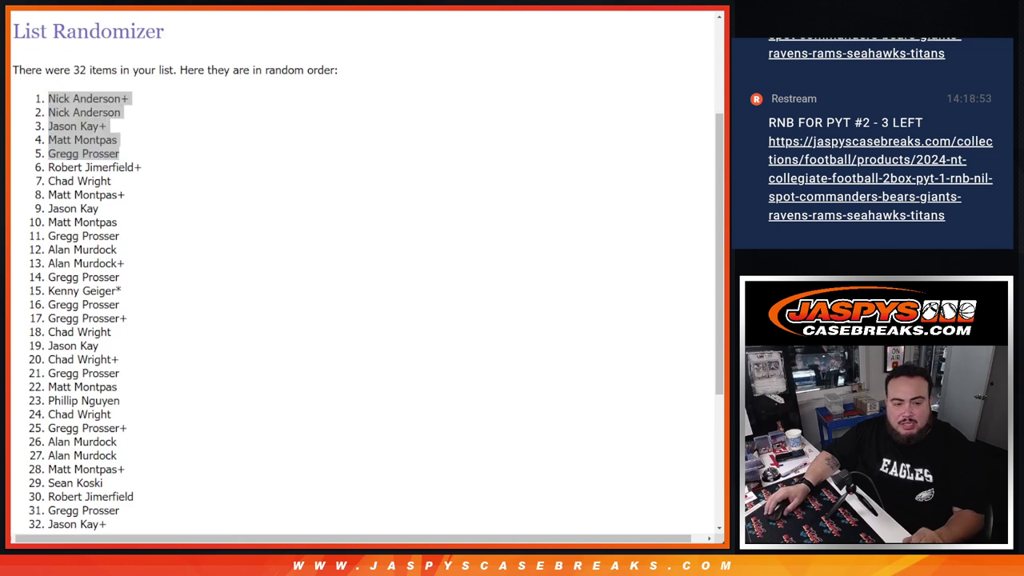